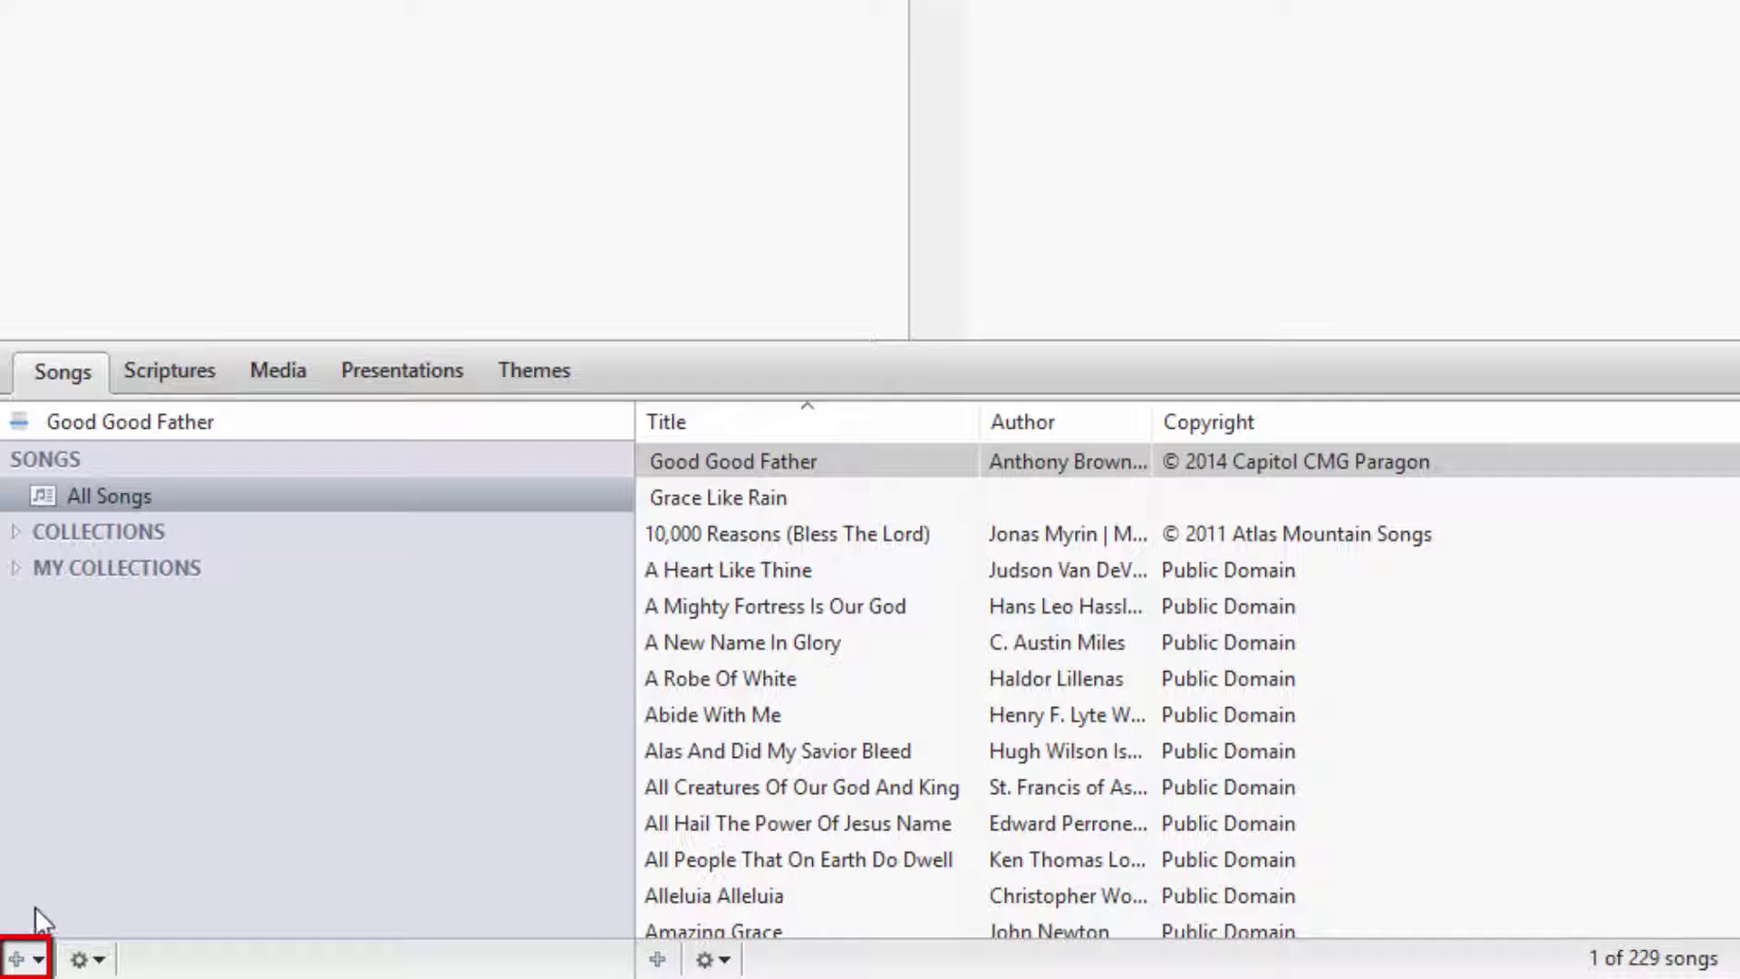
Add a new collection folder named 'Holiday' from the + menu
click(38, 962)
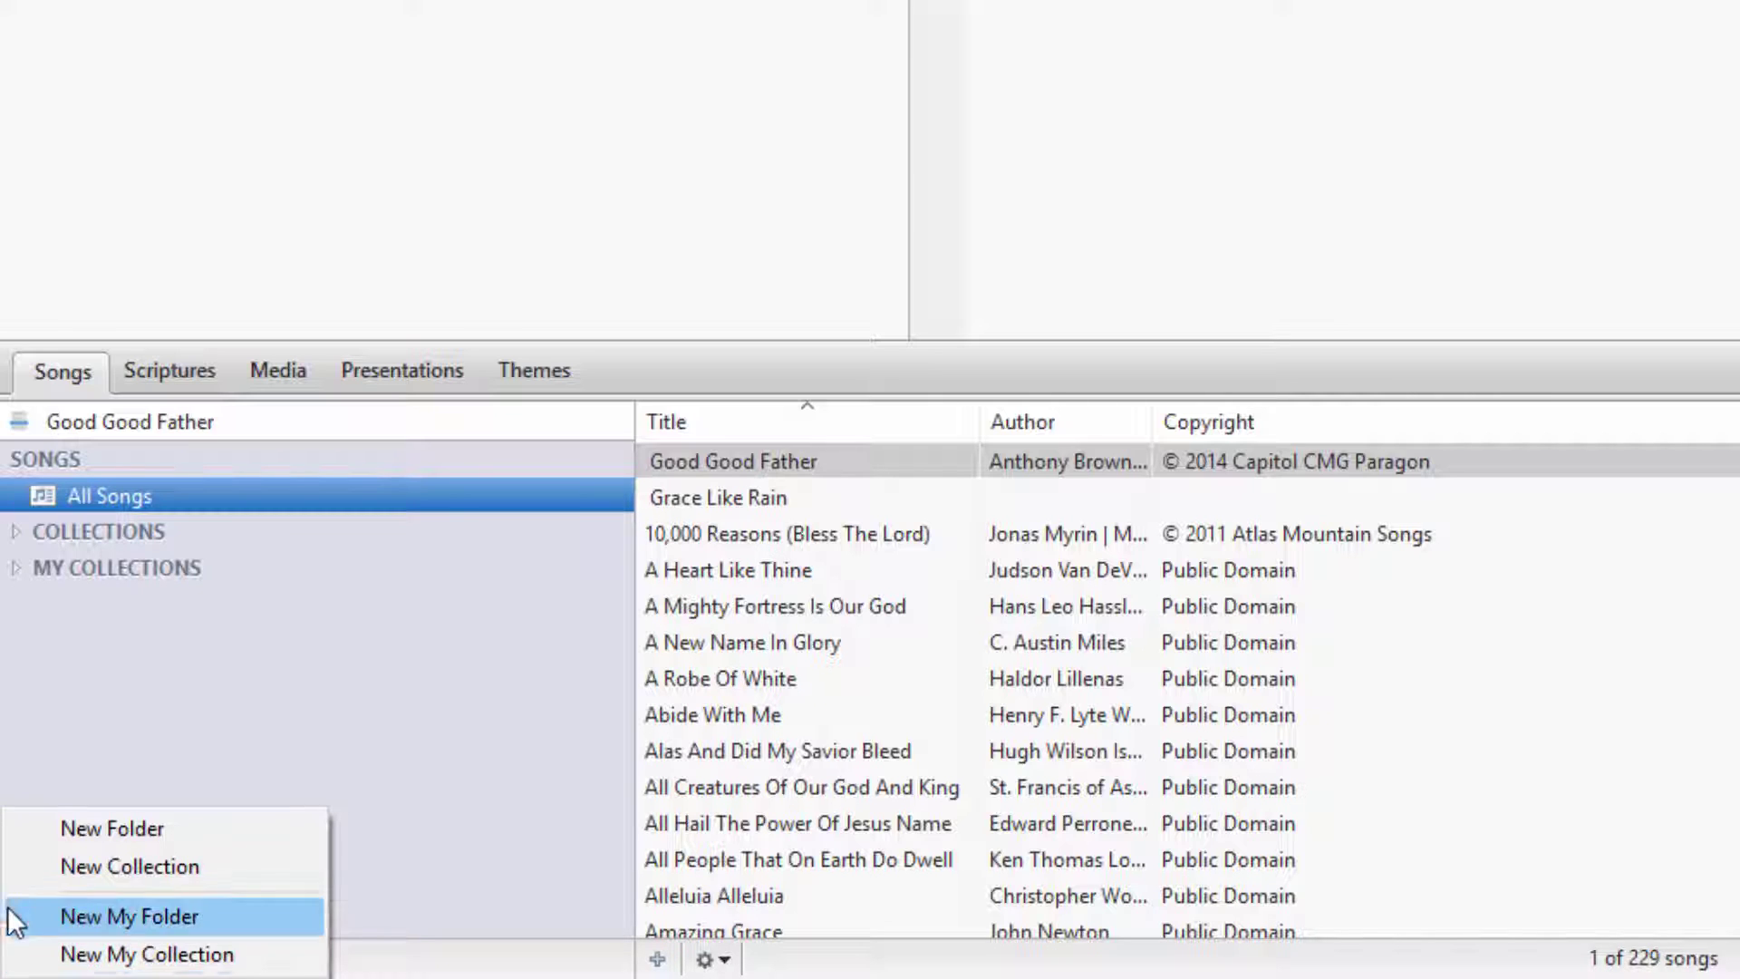
click(28, 829)
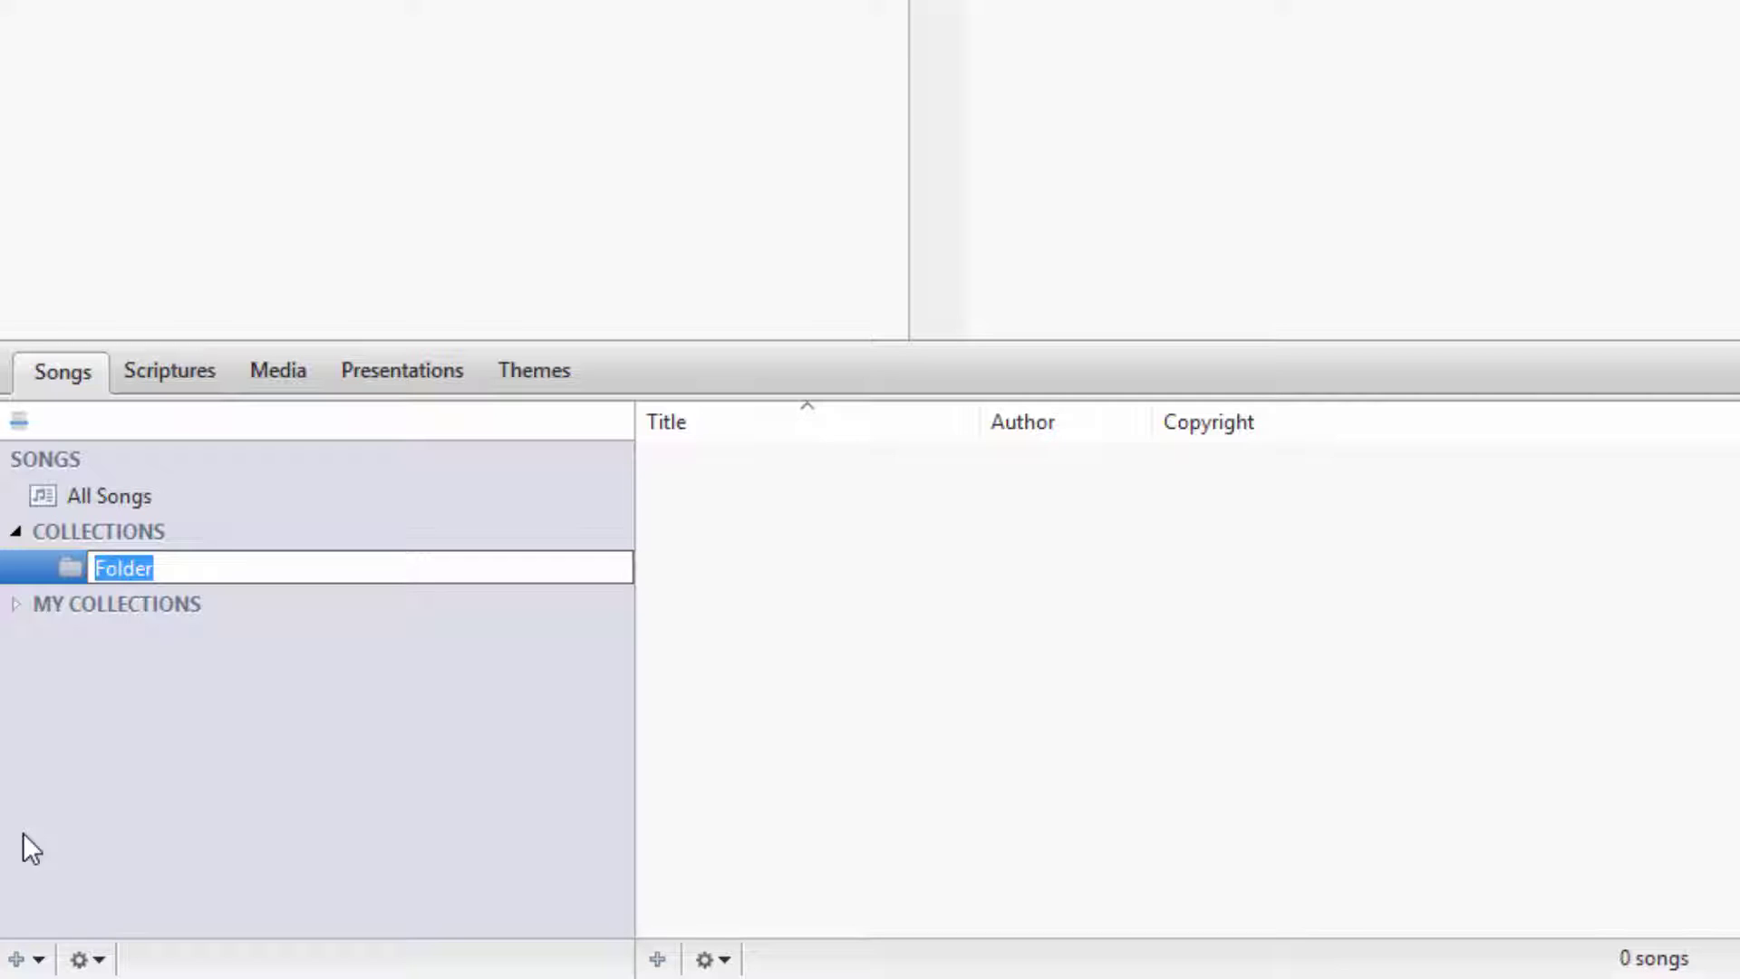
text(Holiday)
key(Return)
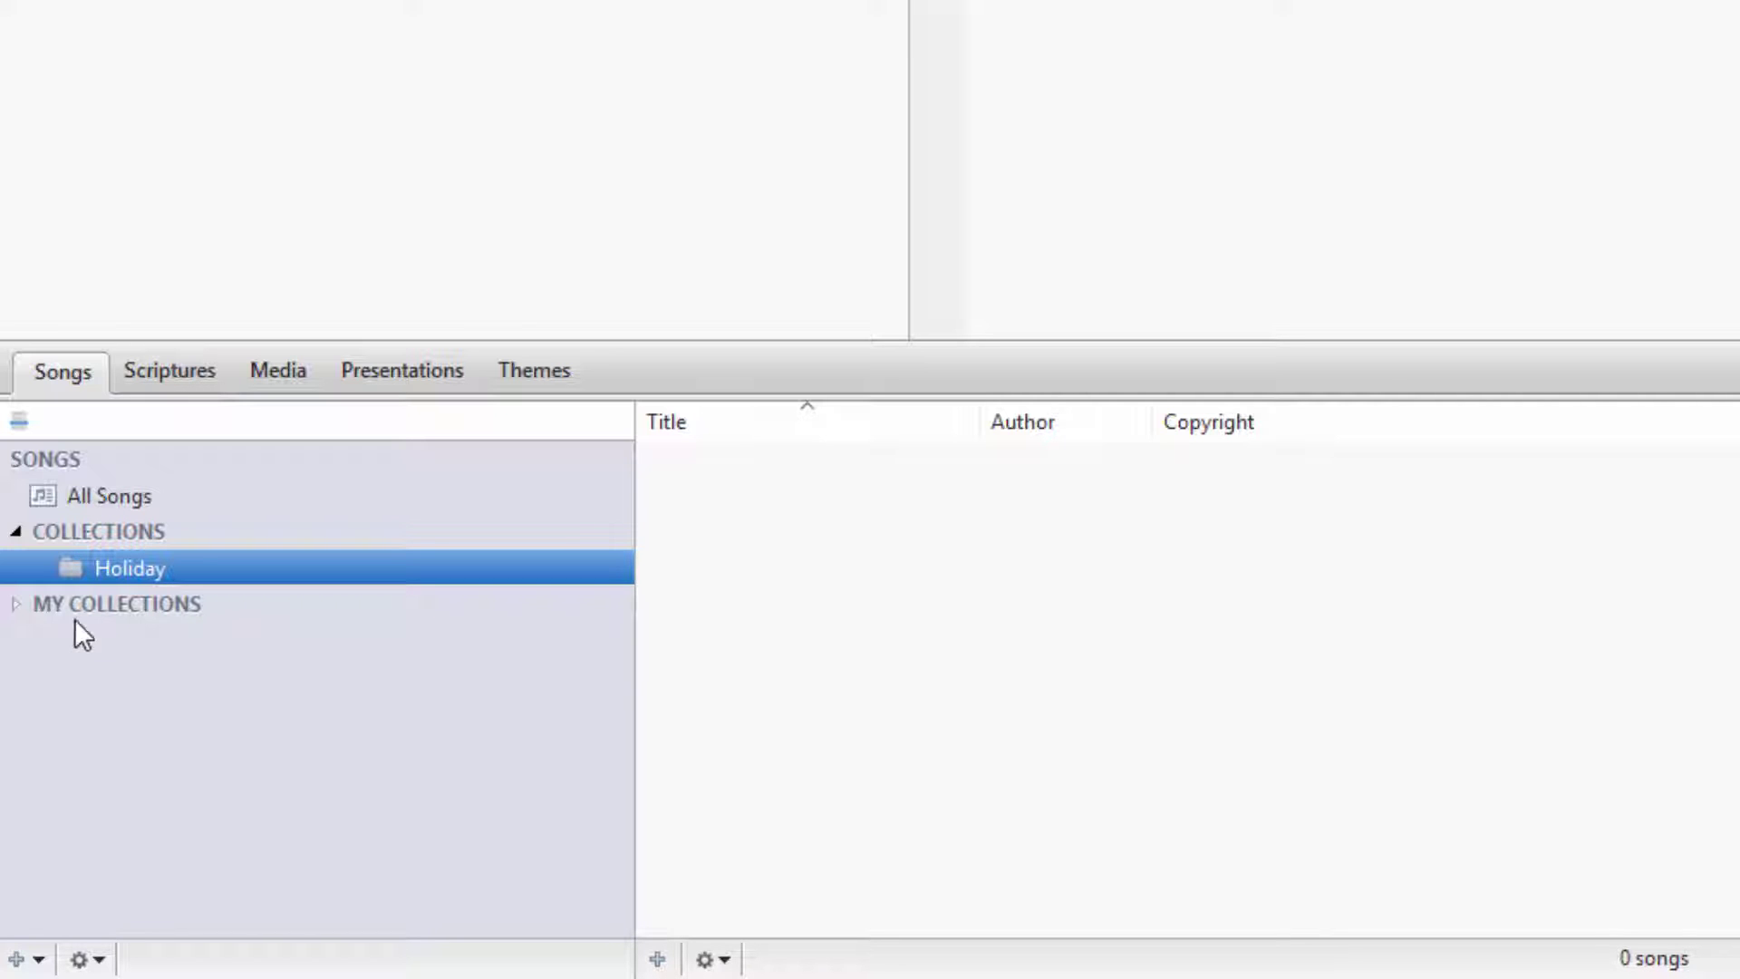
Create the Easter, Thanksgiving and Christmas collections one after another inside Holiday
click(38, 960)
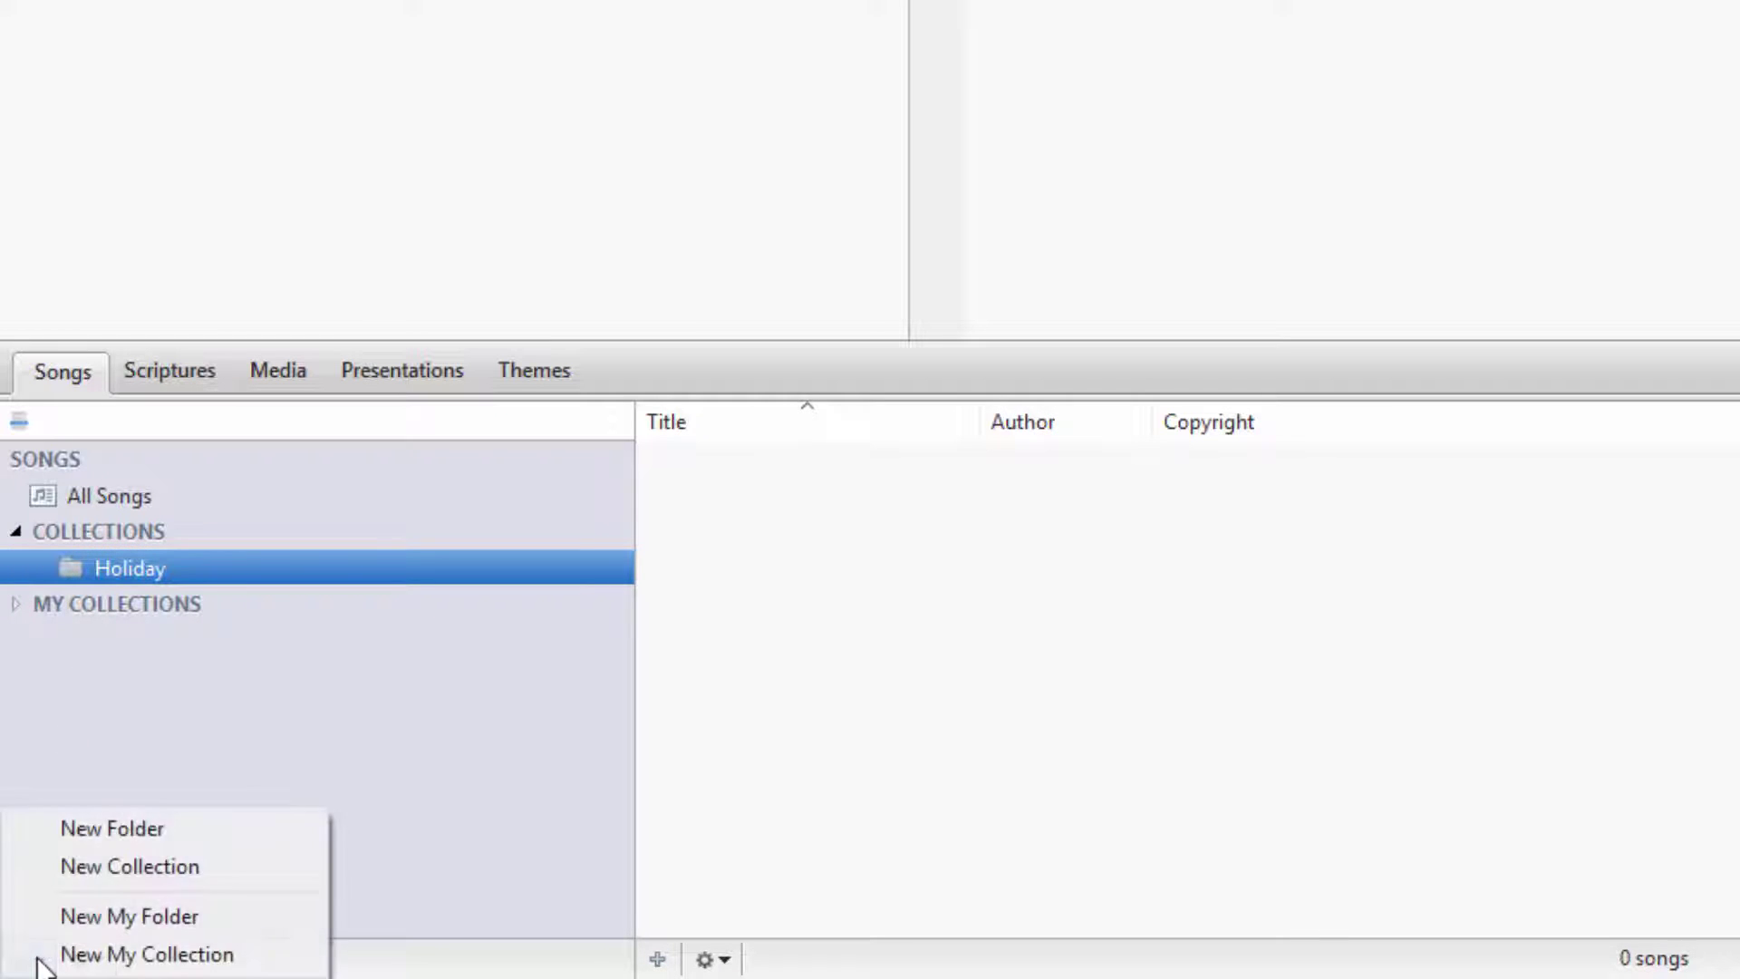
click(31, 869)
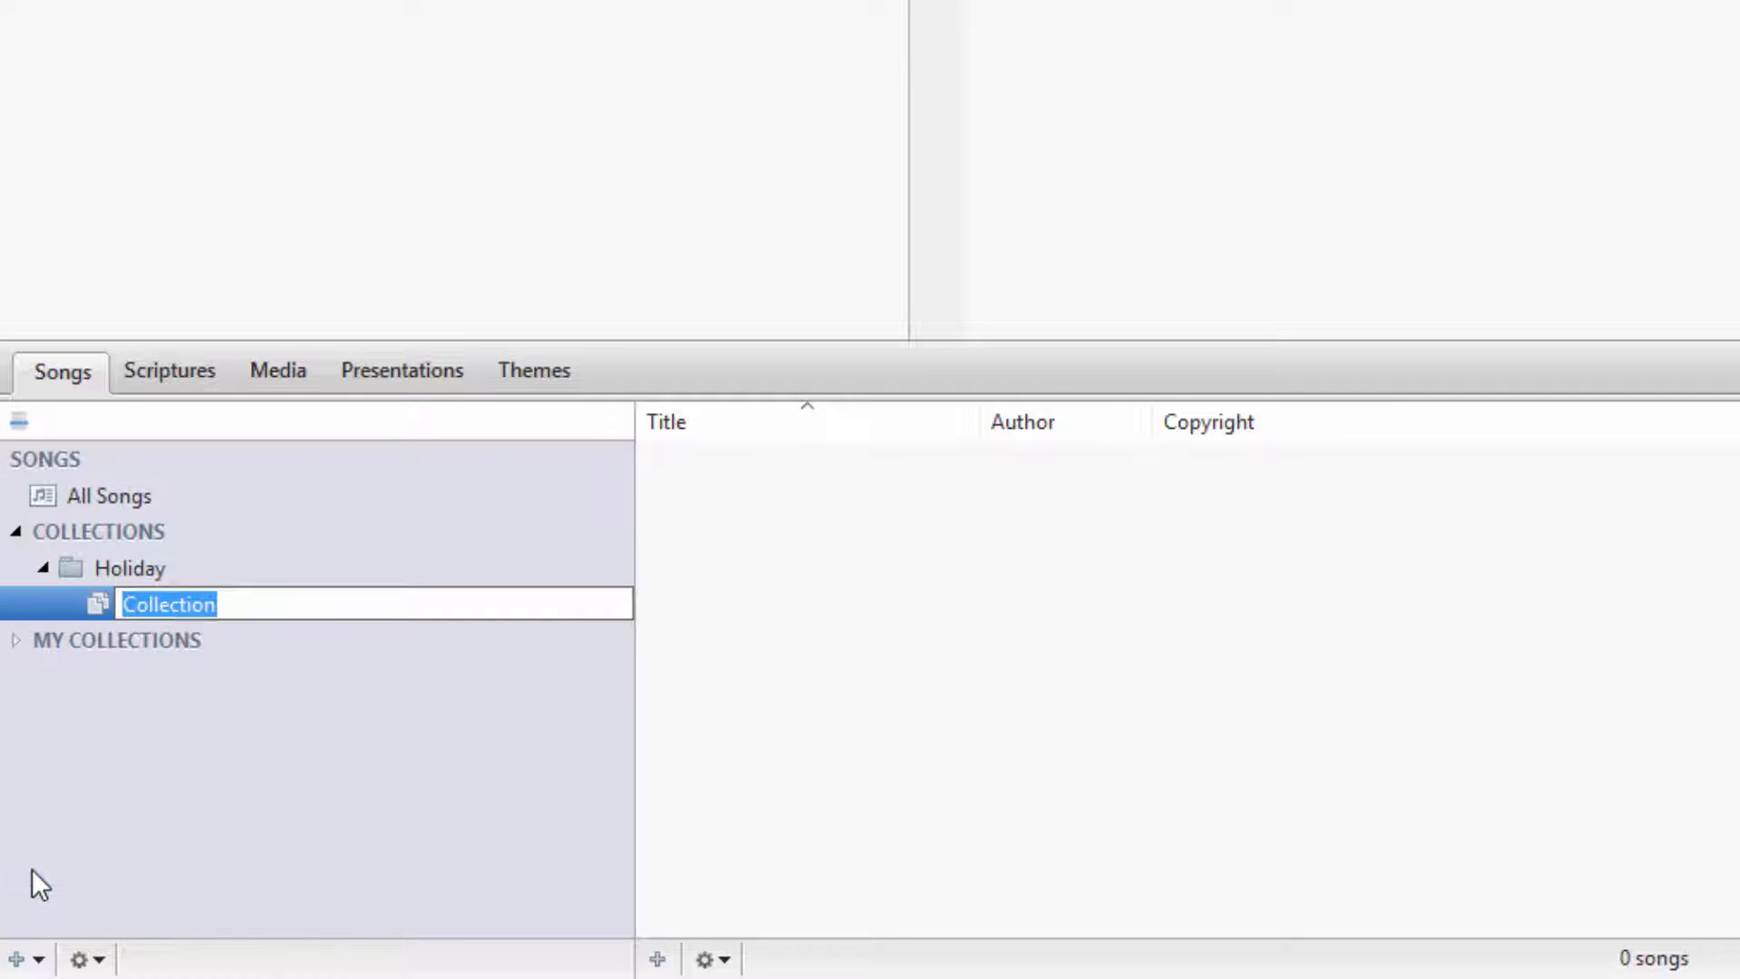
text(Easter)
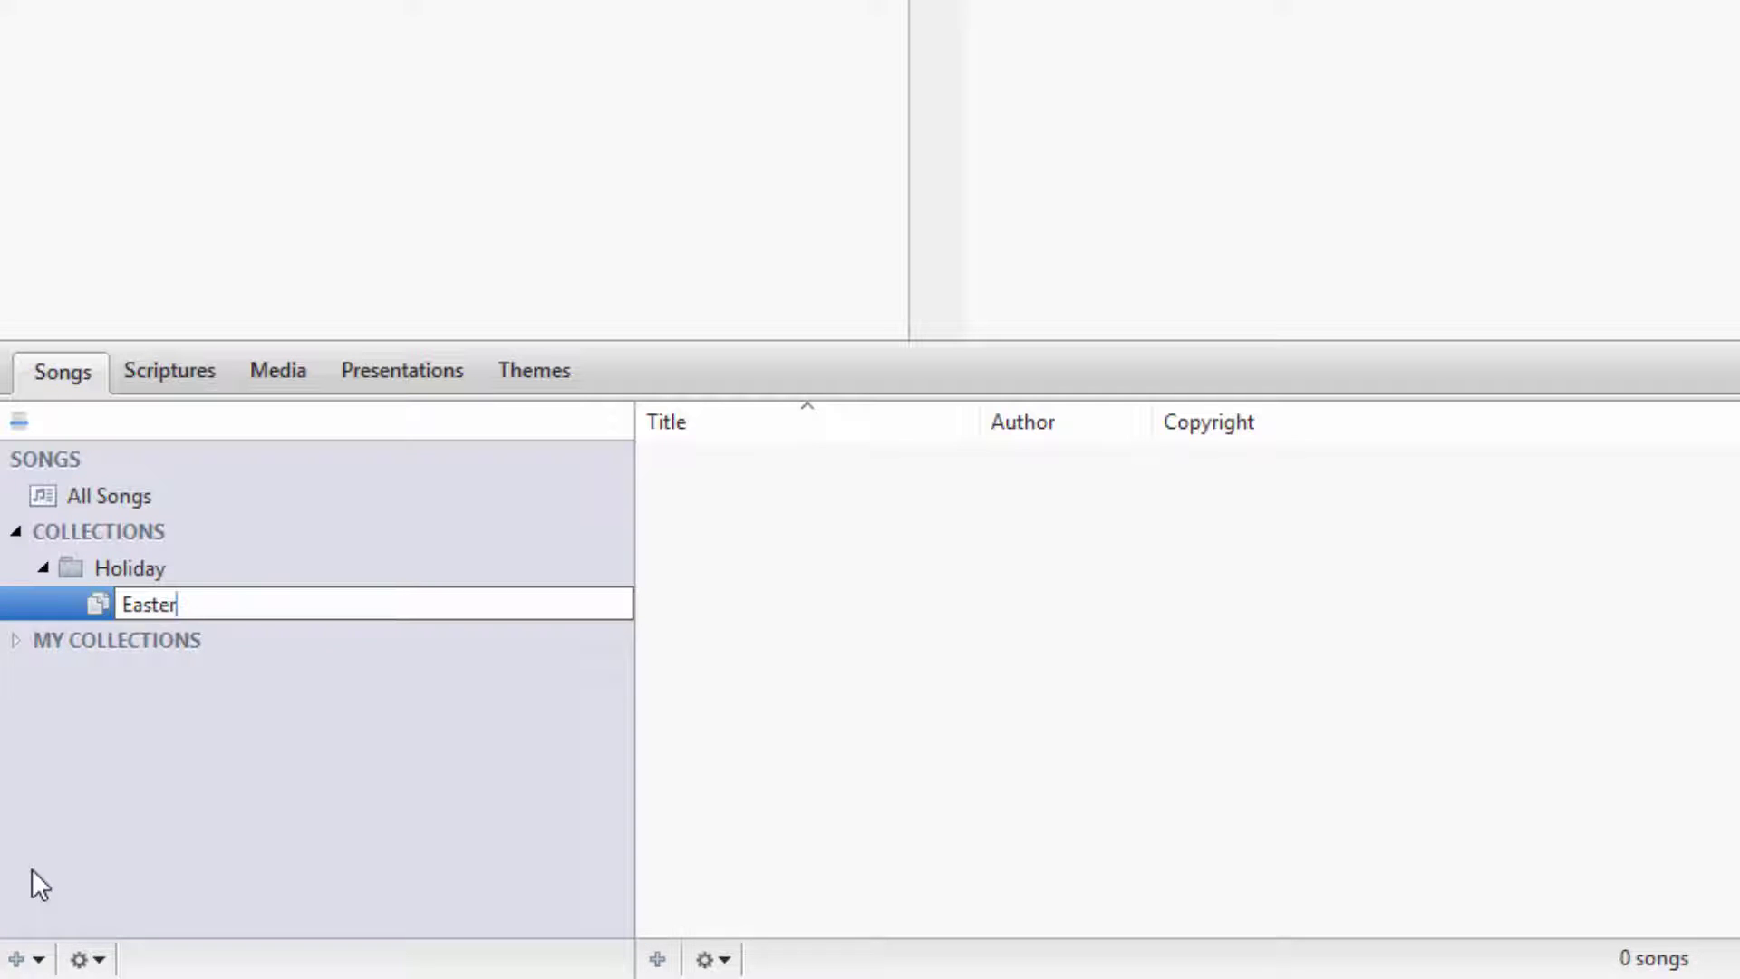
key(Return)
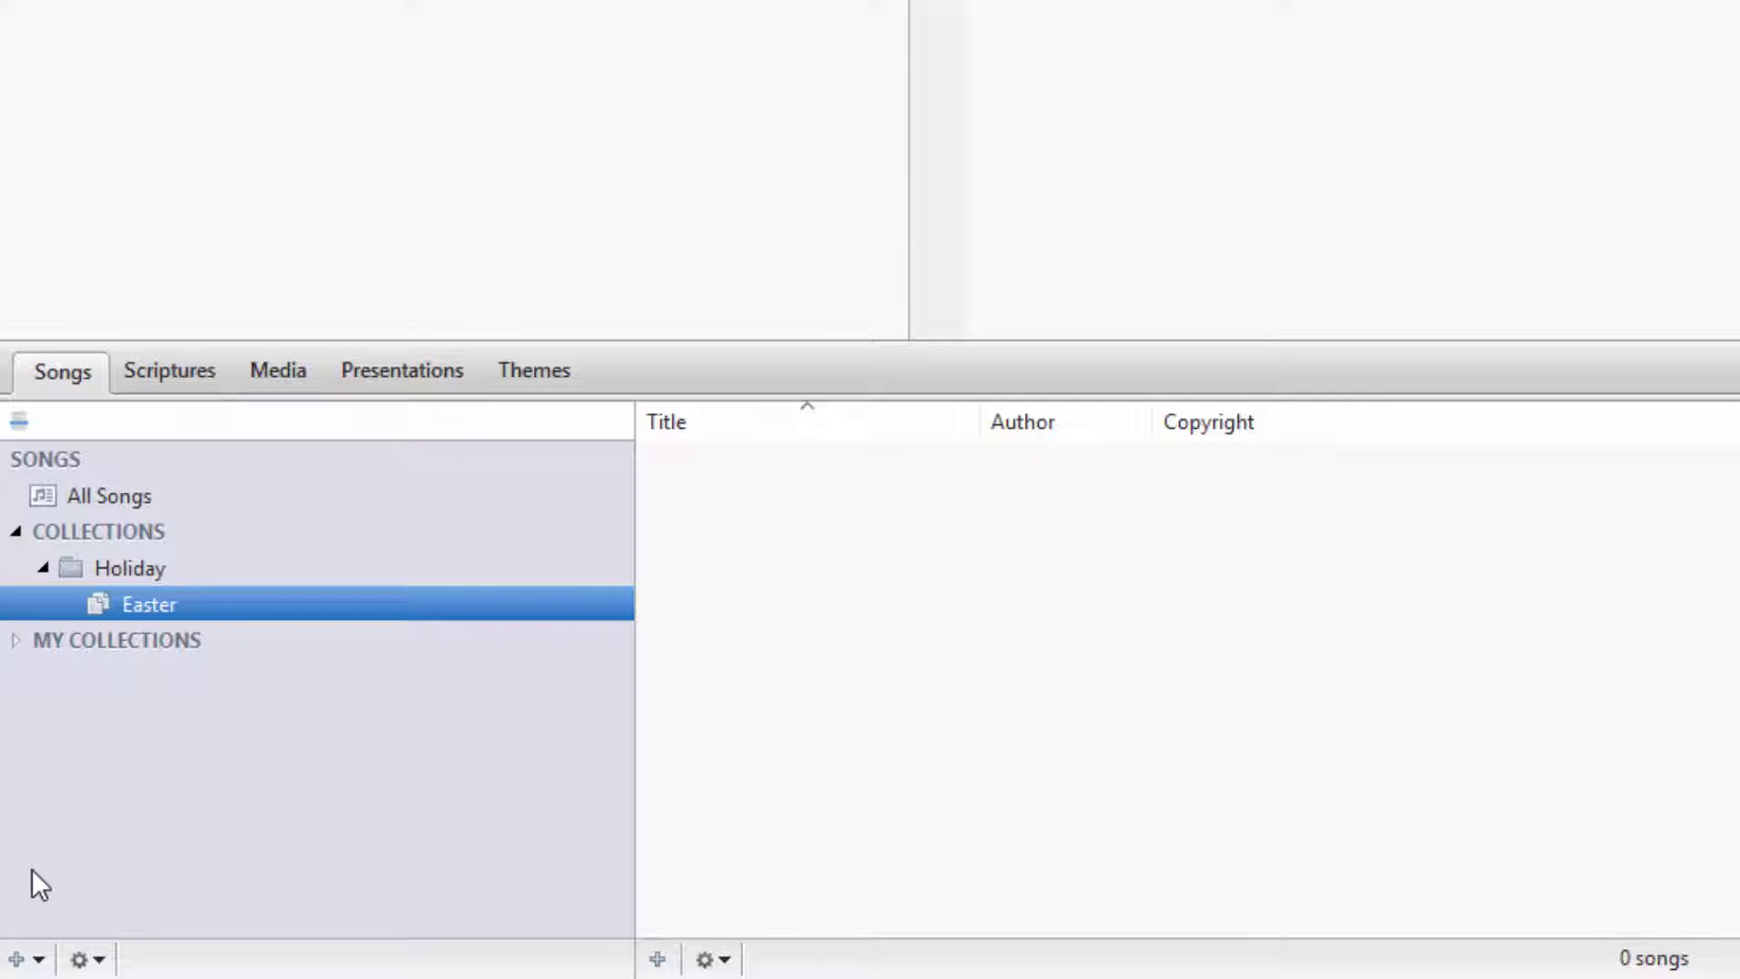
click(32, 958)
click(40, 866)
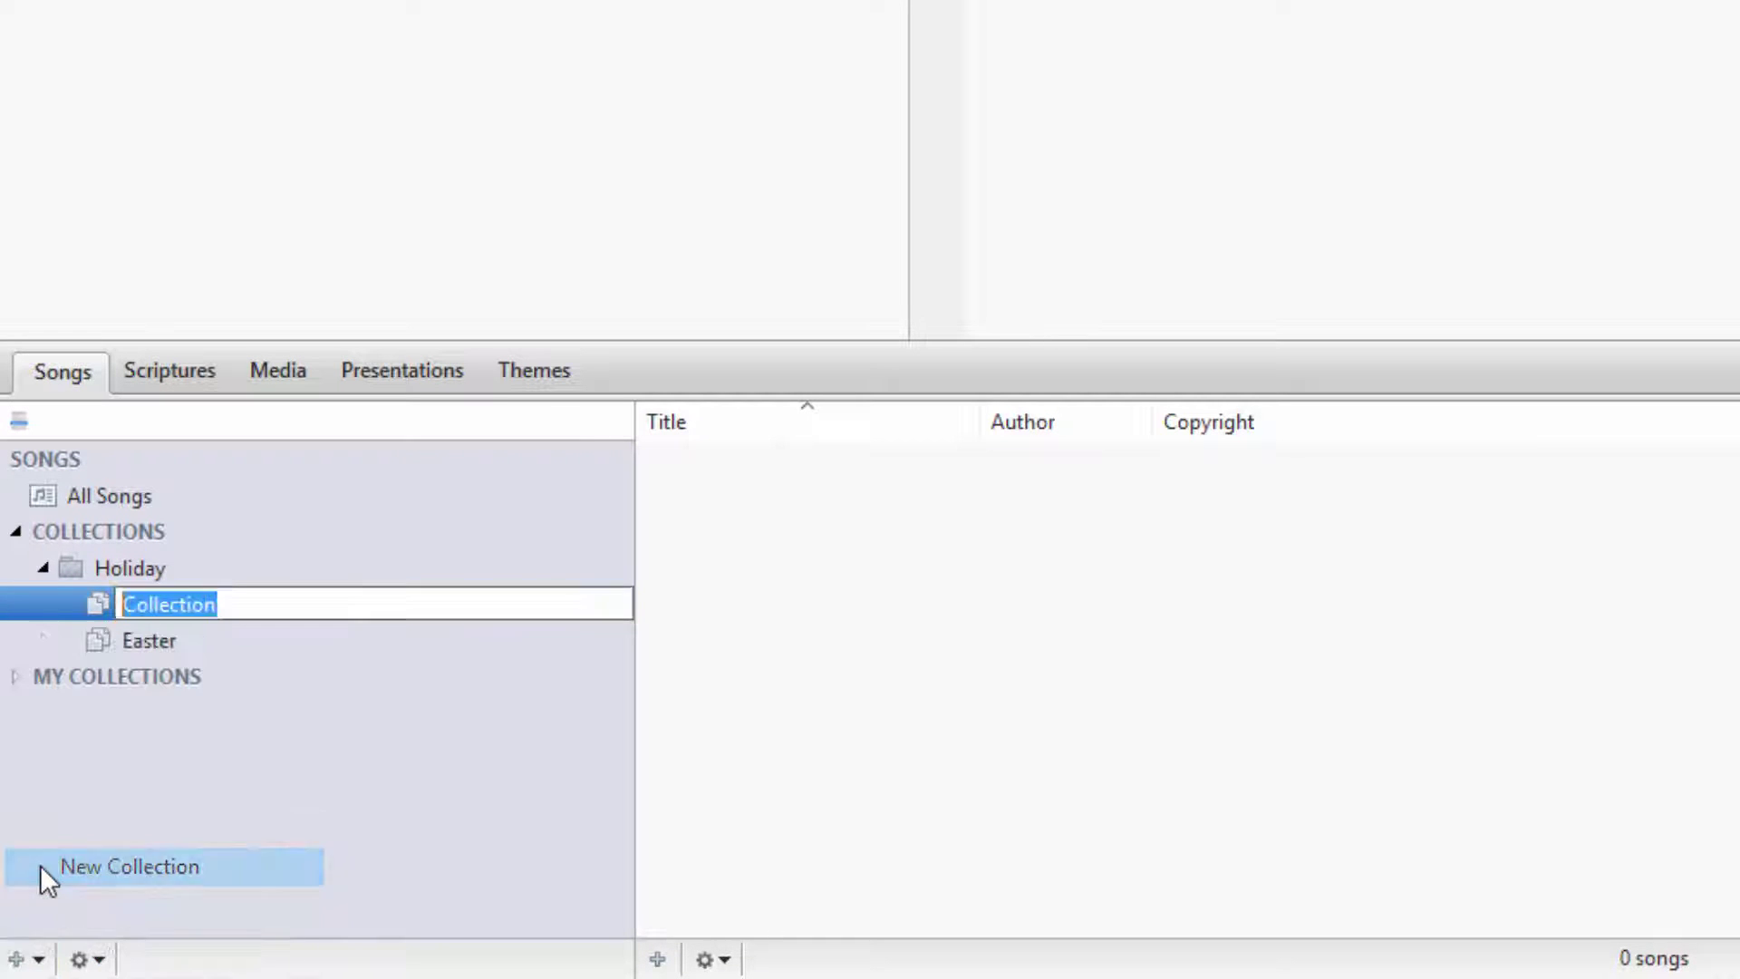
text(Tha)
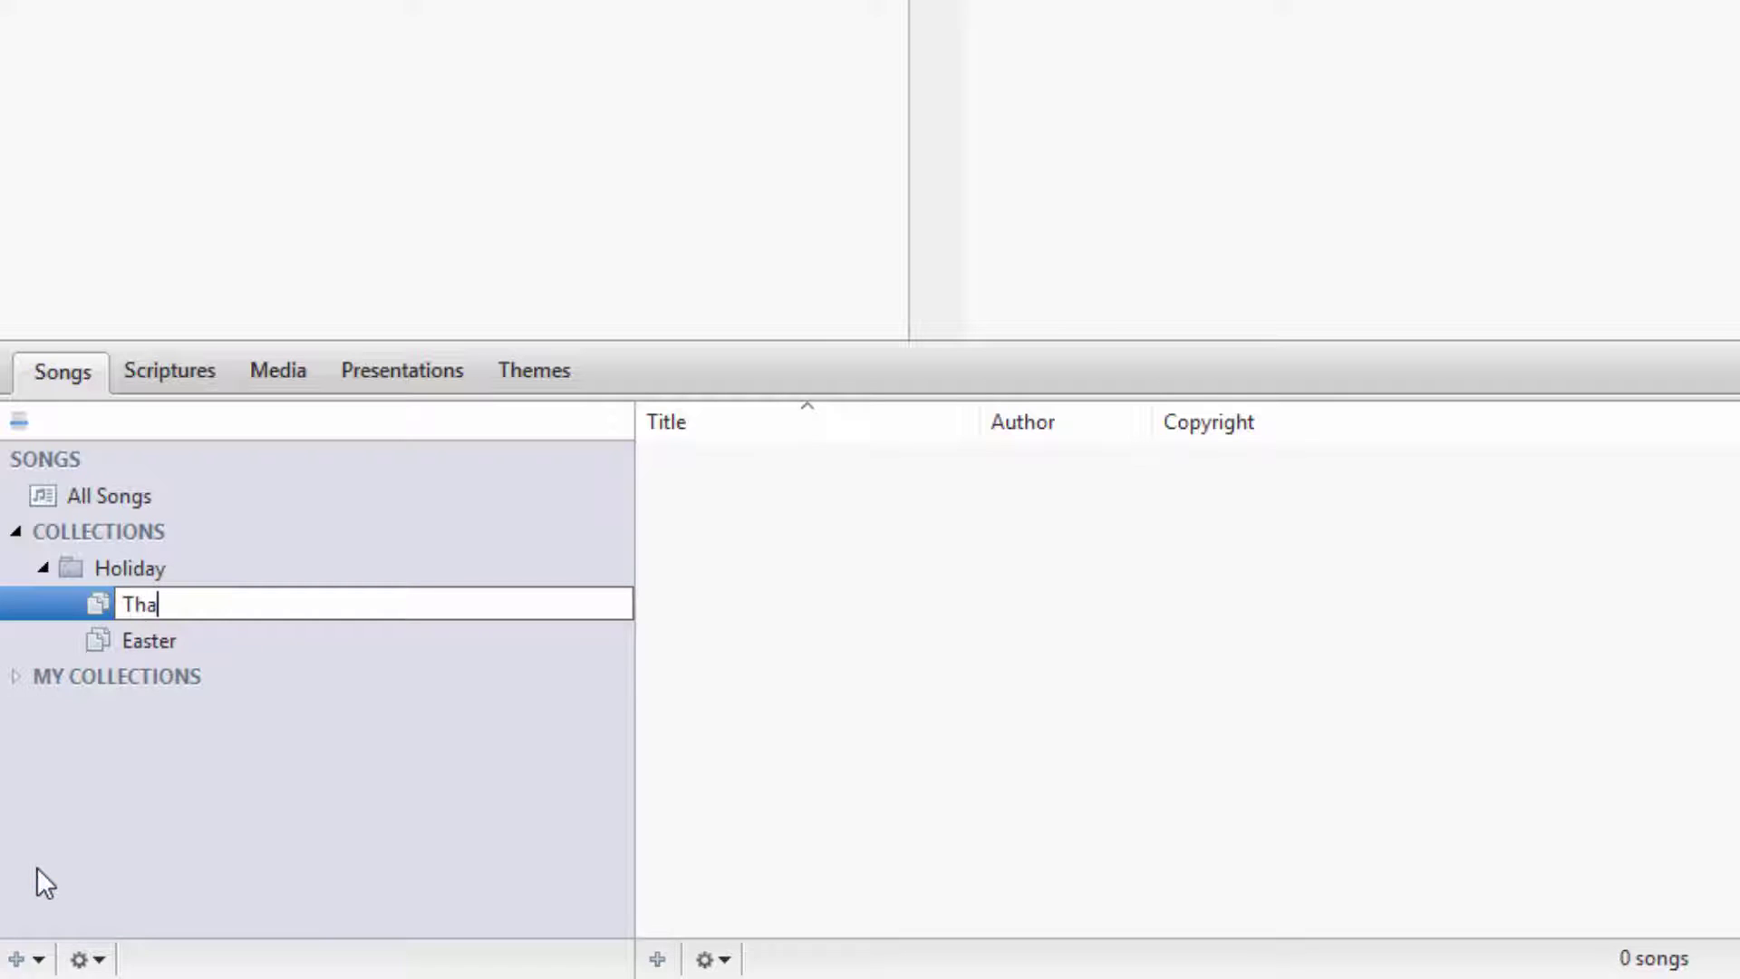
text(nksgiving)
key(Return)
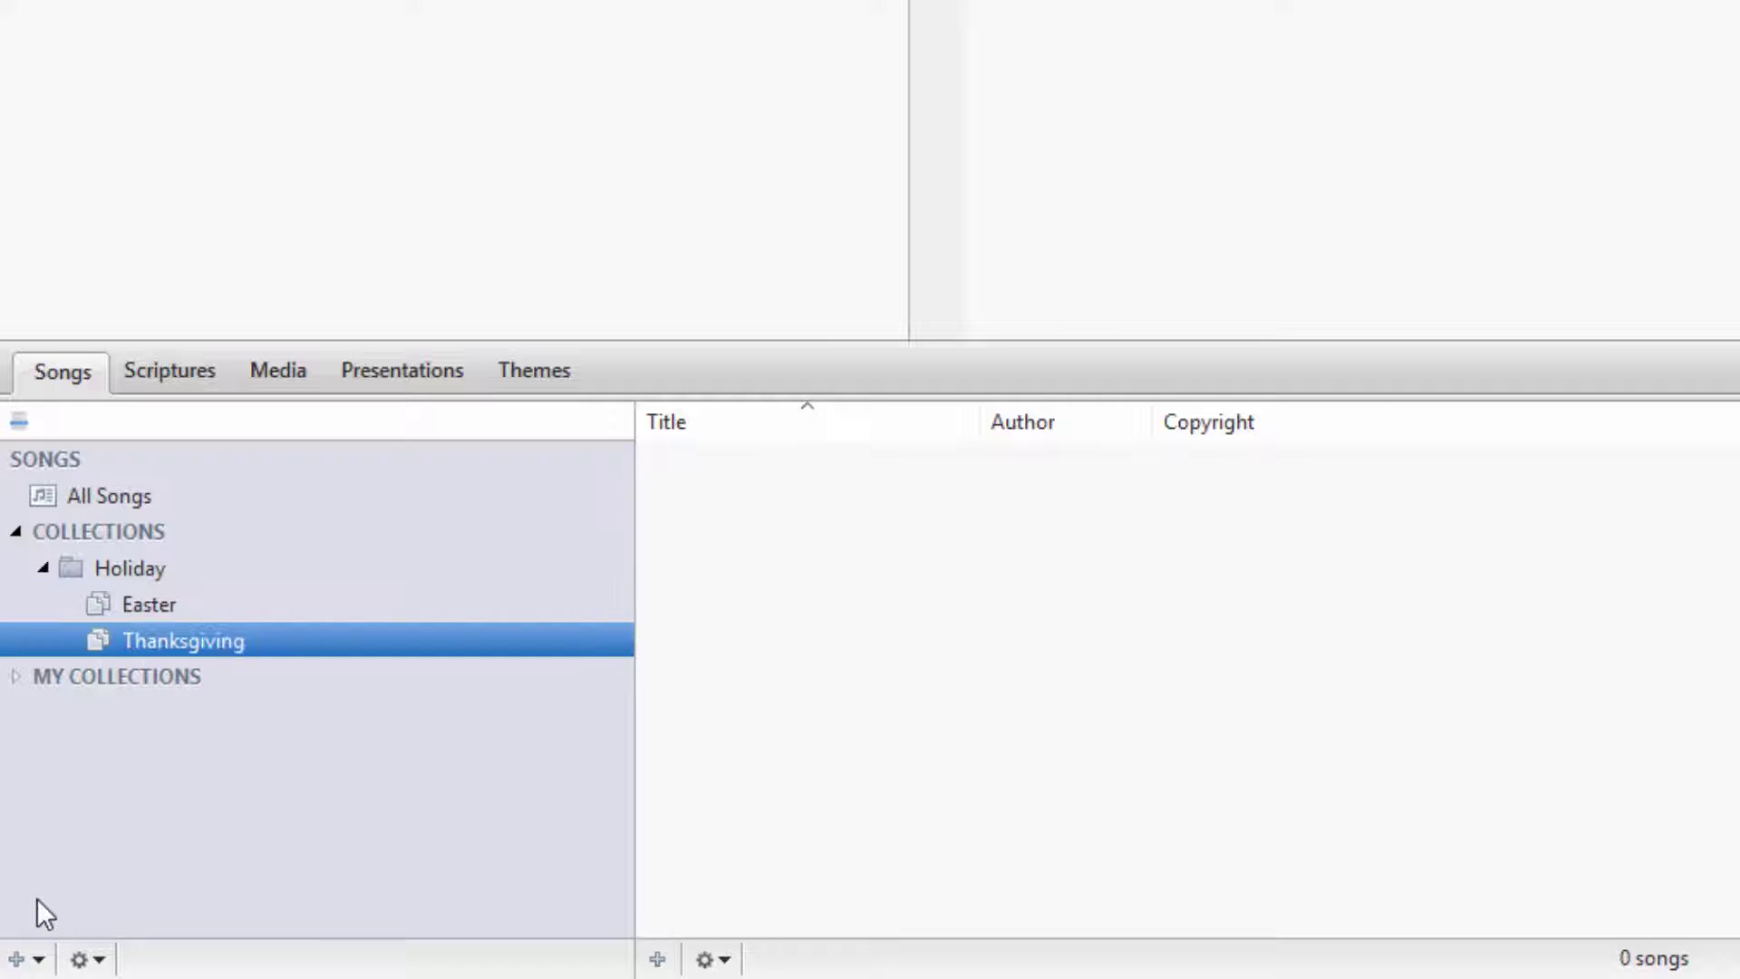
click(32, 957)
click(43, 868)
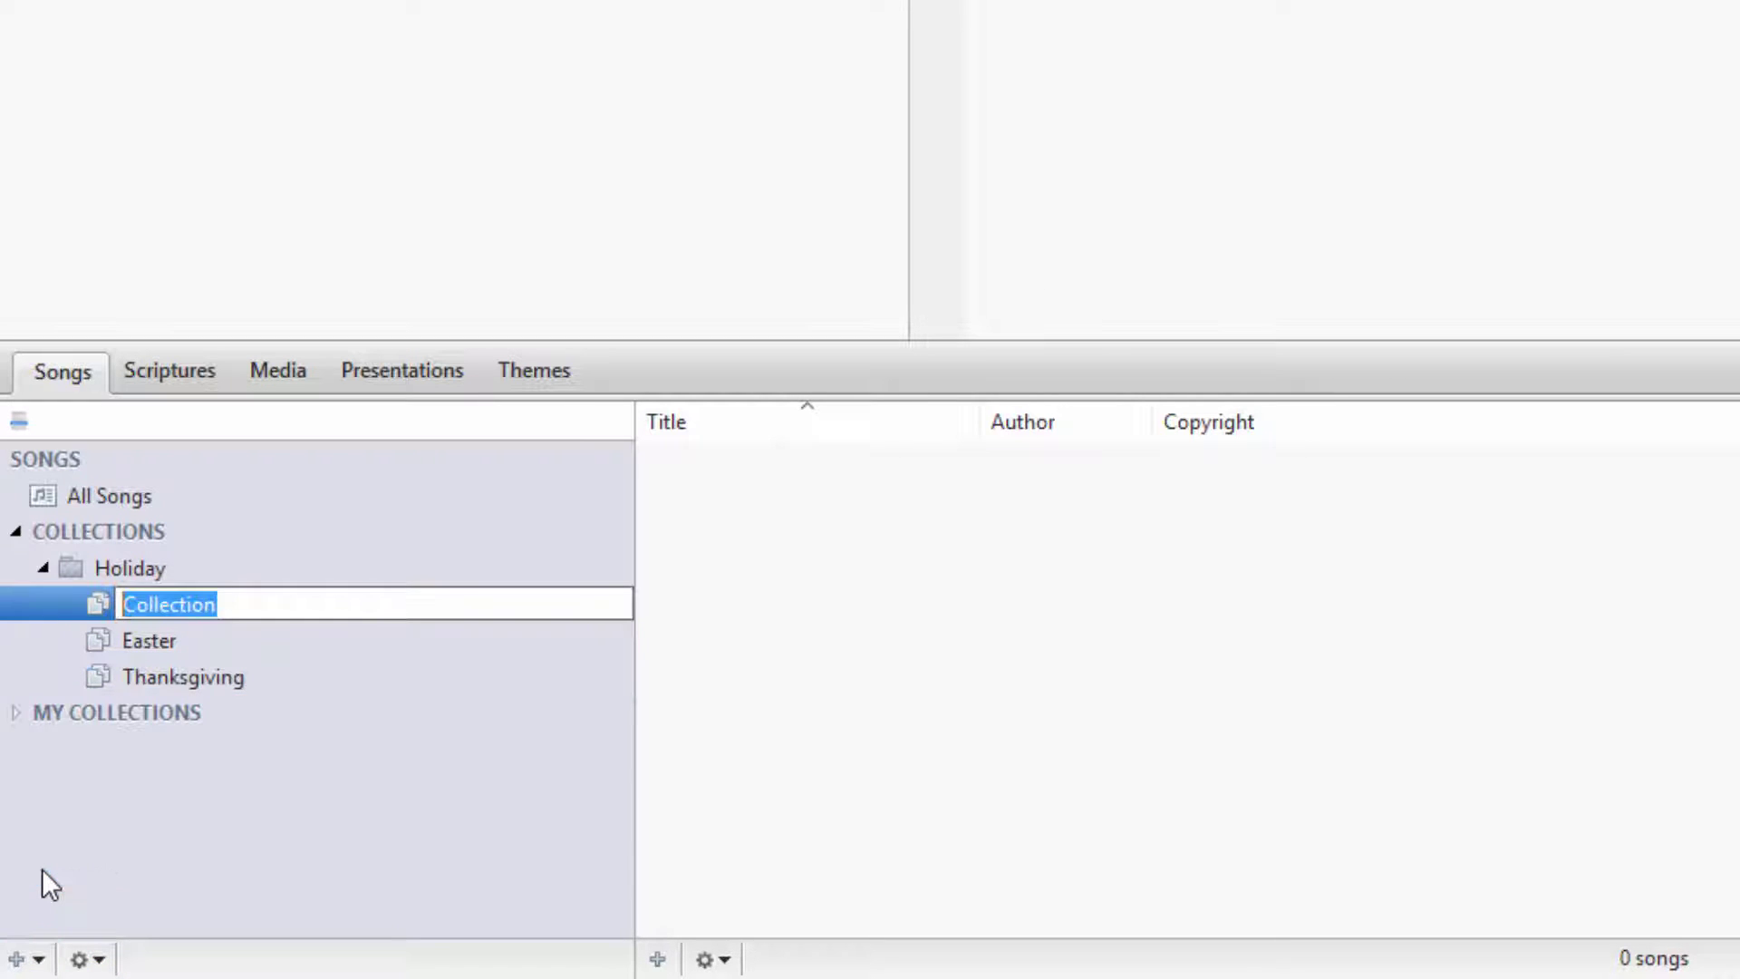
text(Christmas)
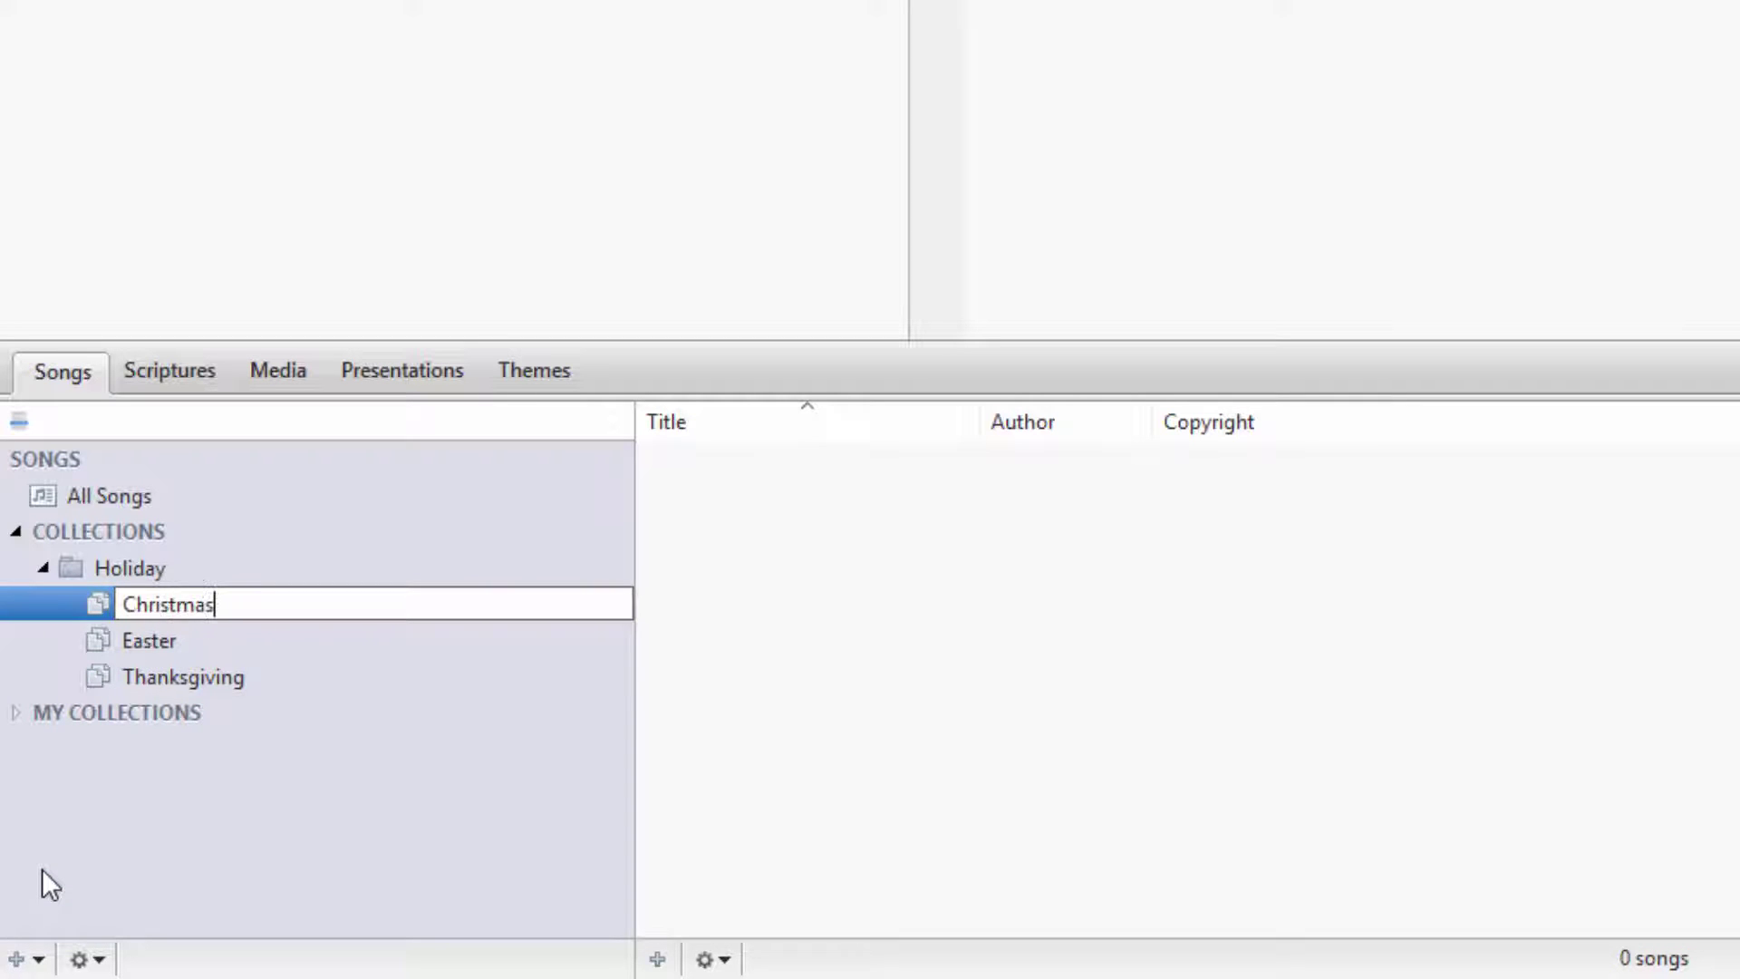
key(Return)
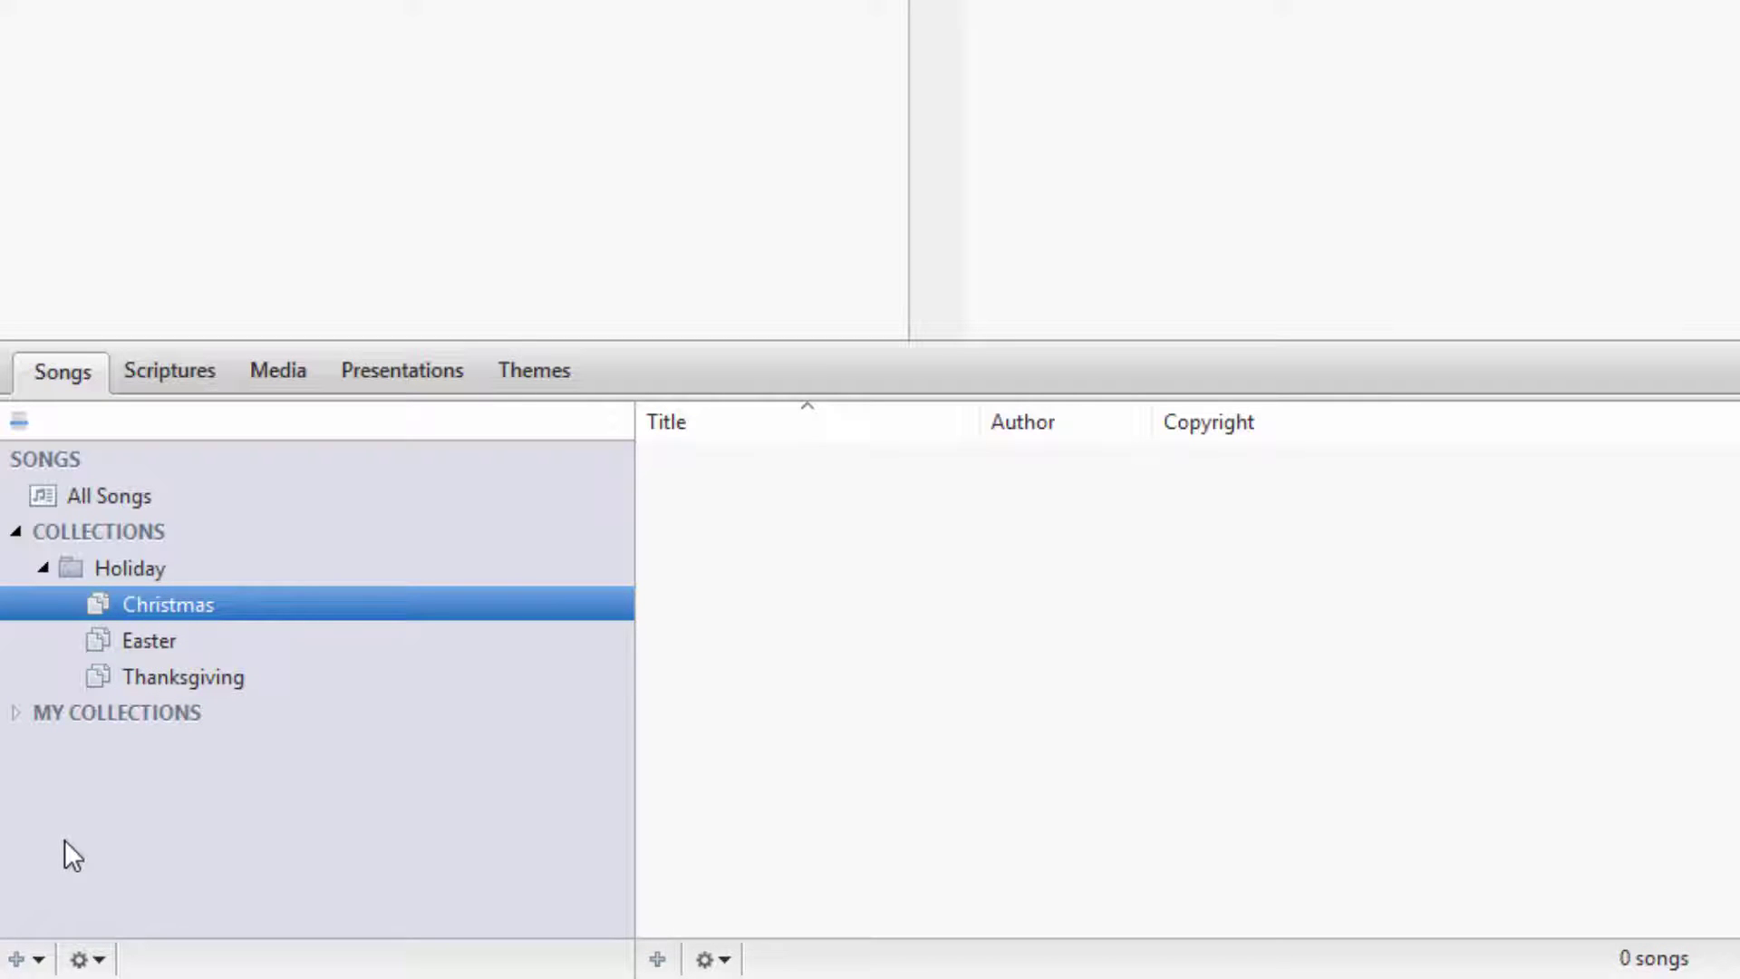
Give the Christmas collection a matching rule, Title contains 'Christmas', and save it
right_click(245, 606)
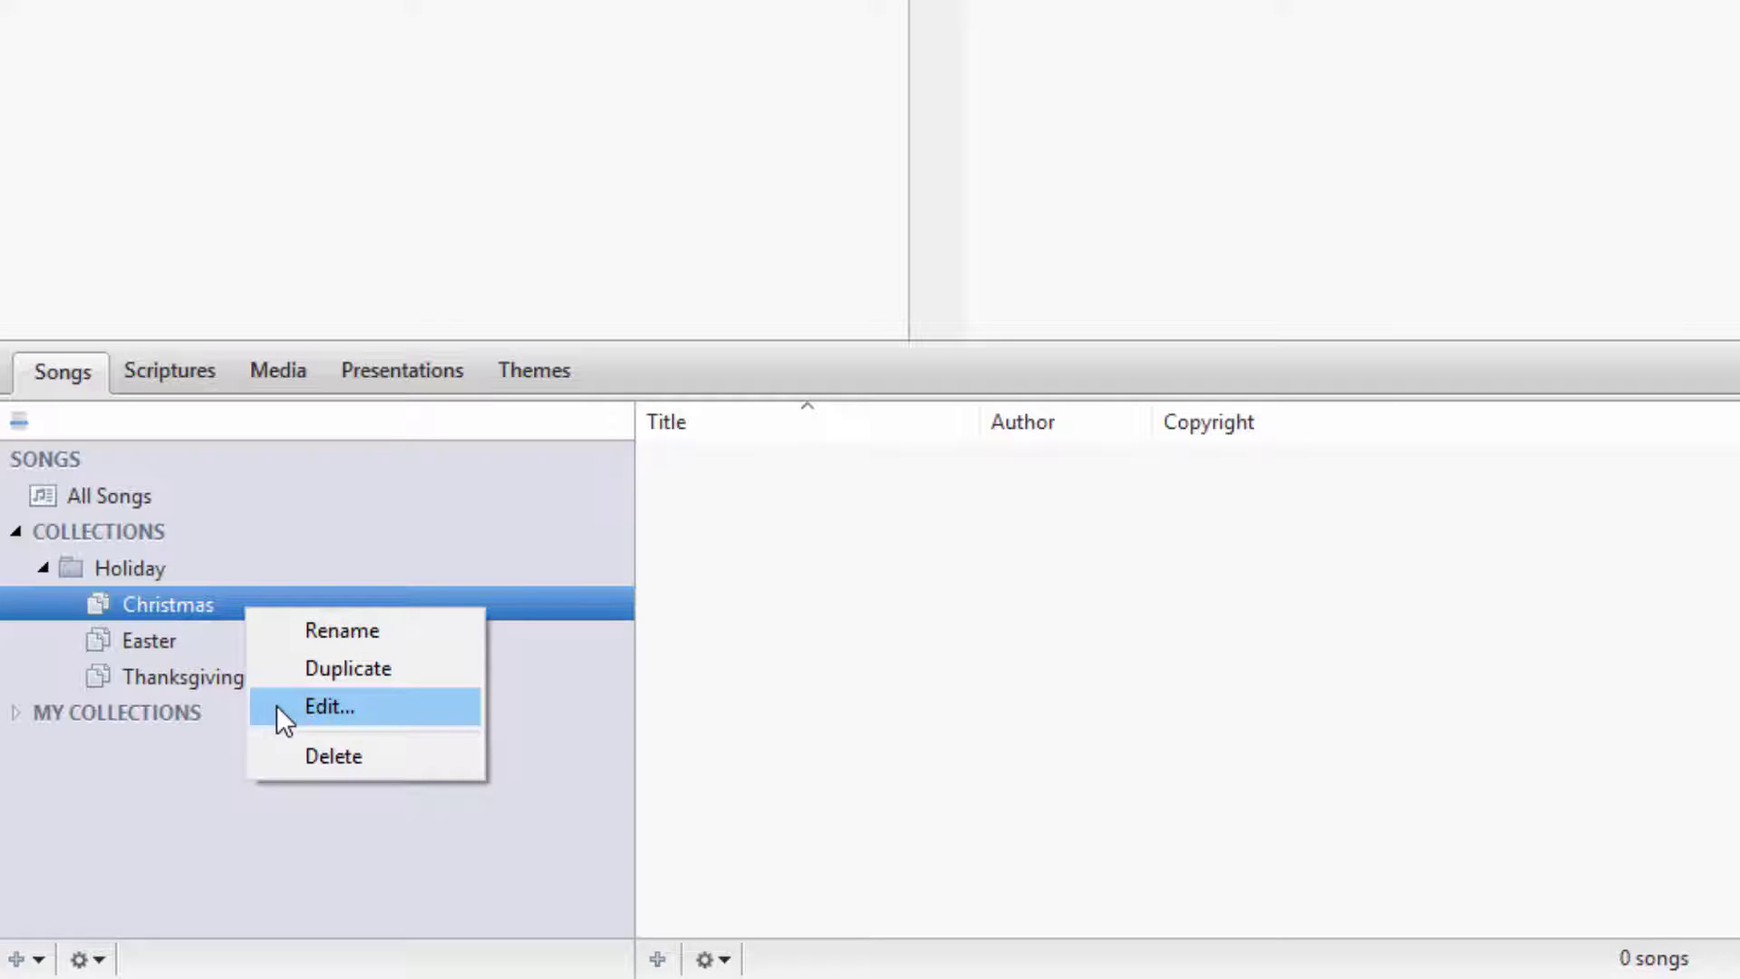
double_click(227, 611)
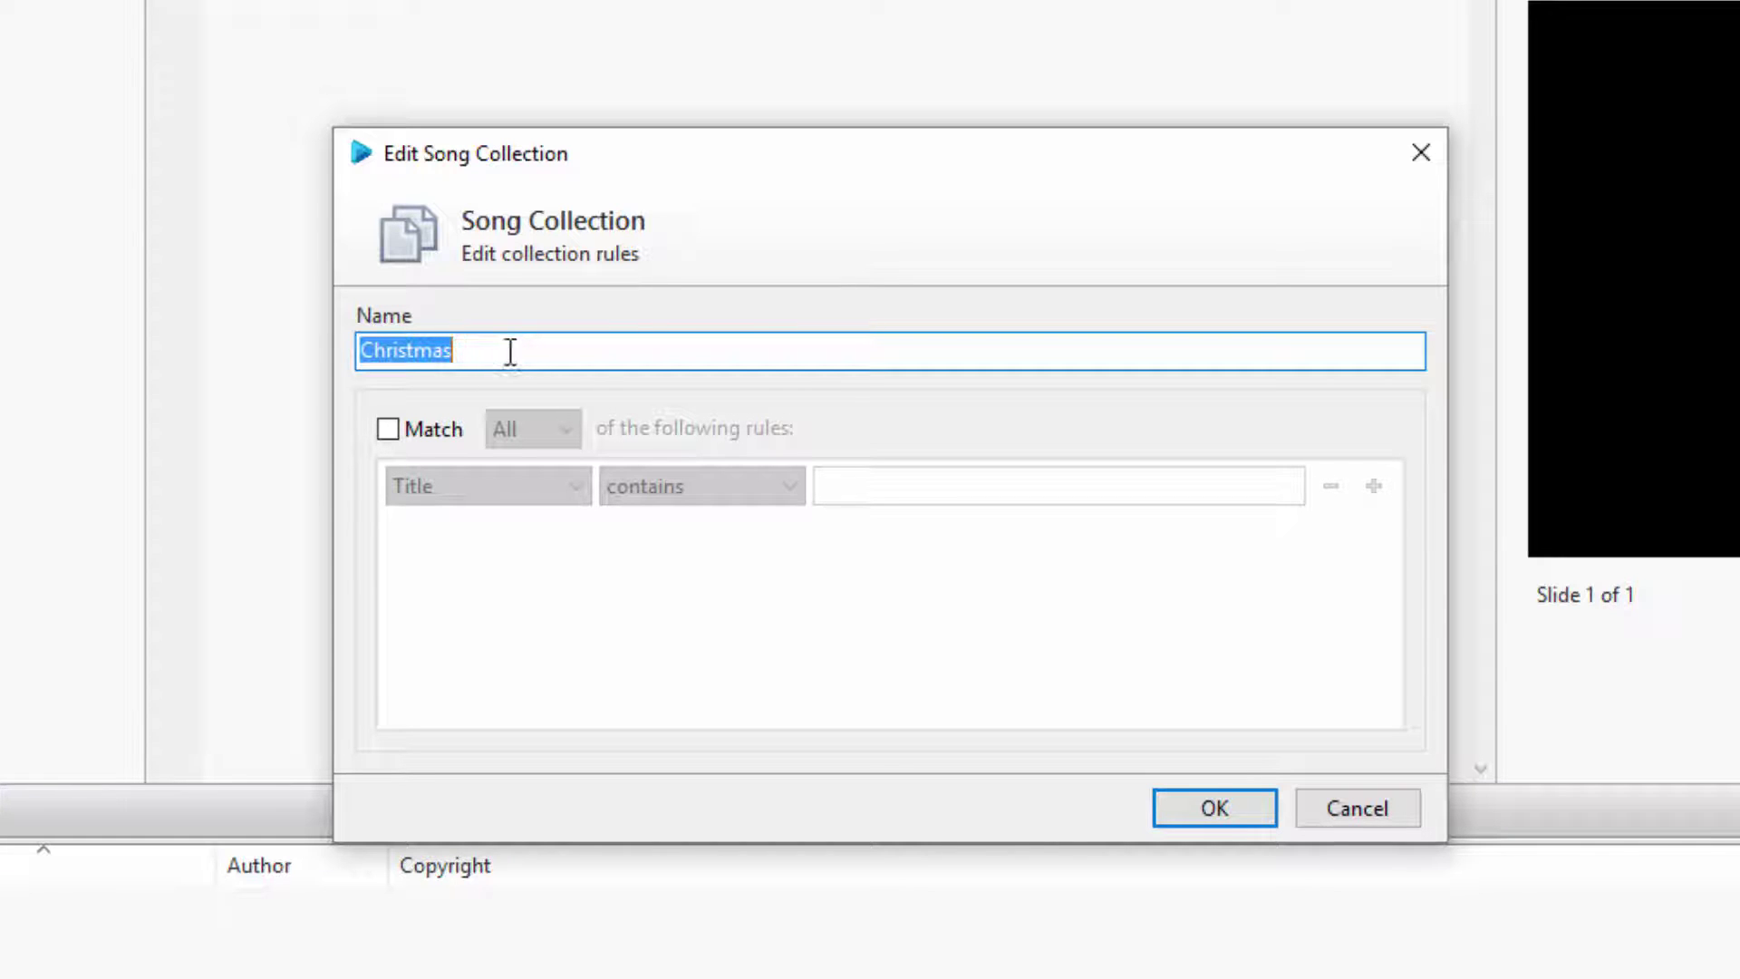
click(387, 430)
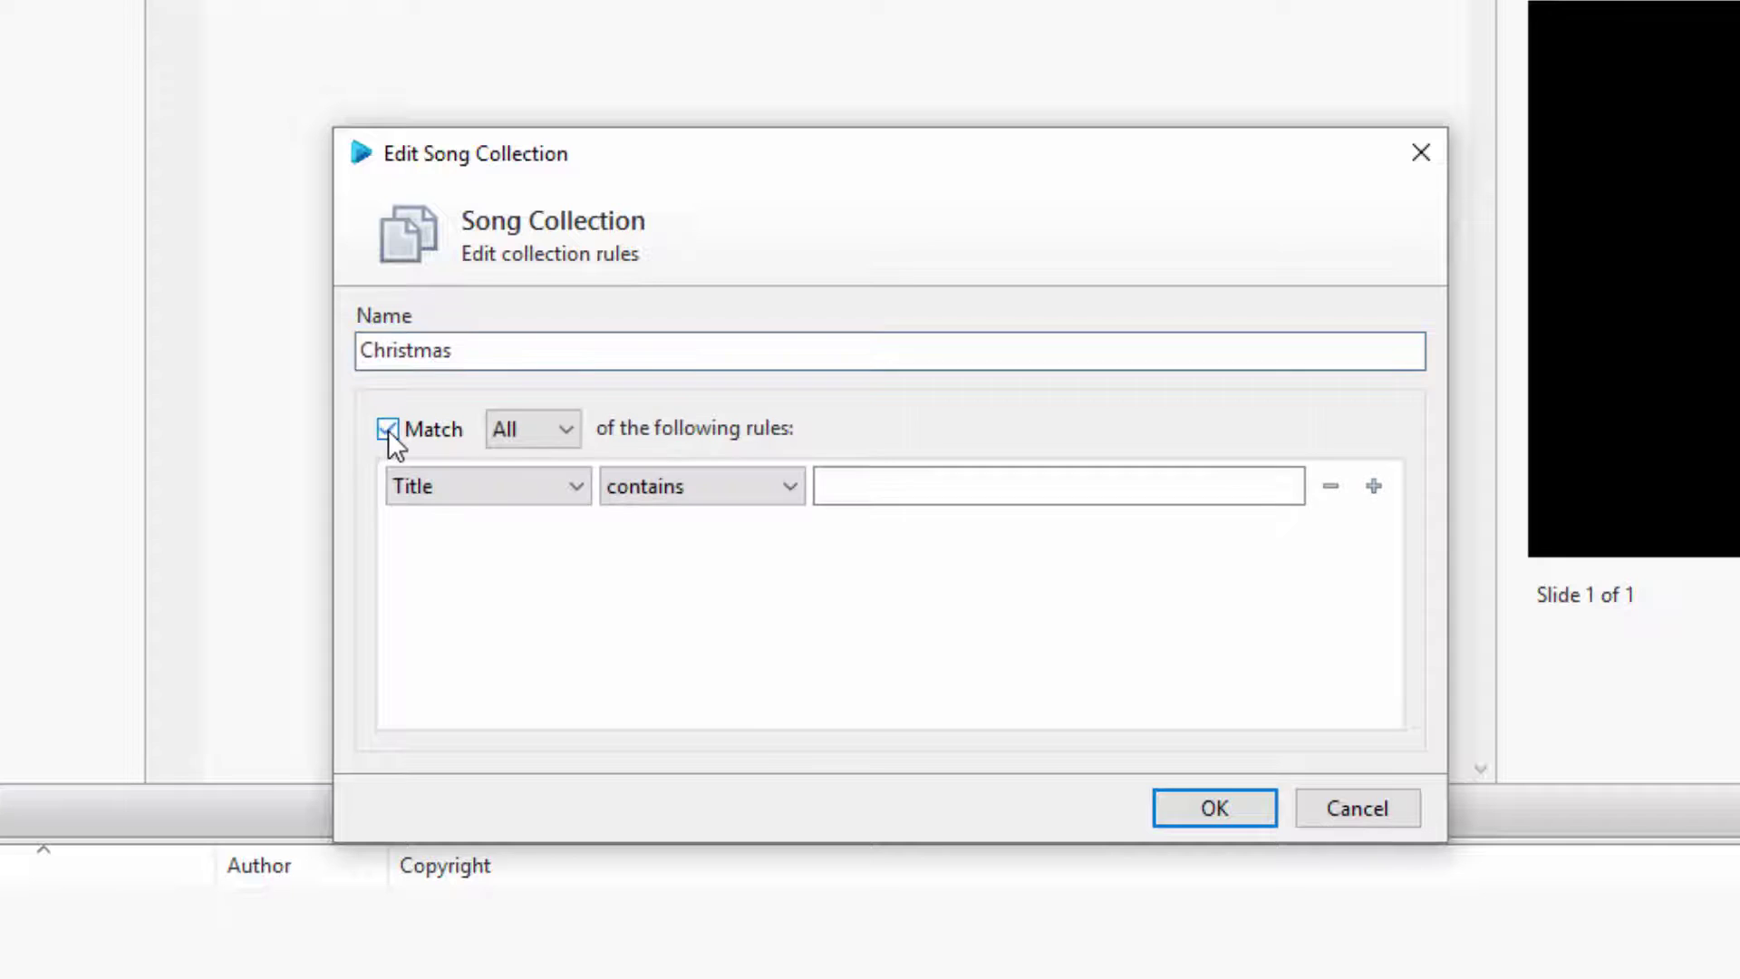
click(567, 429)
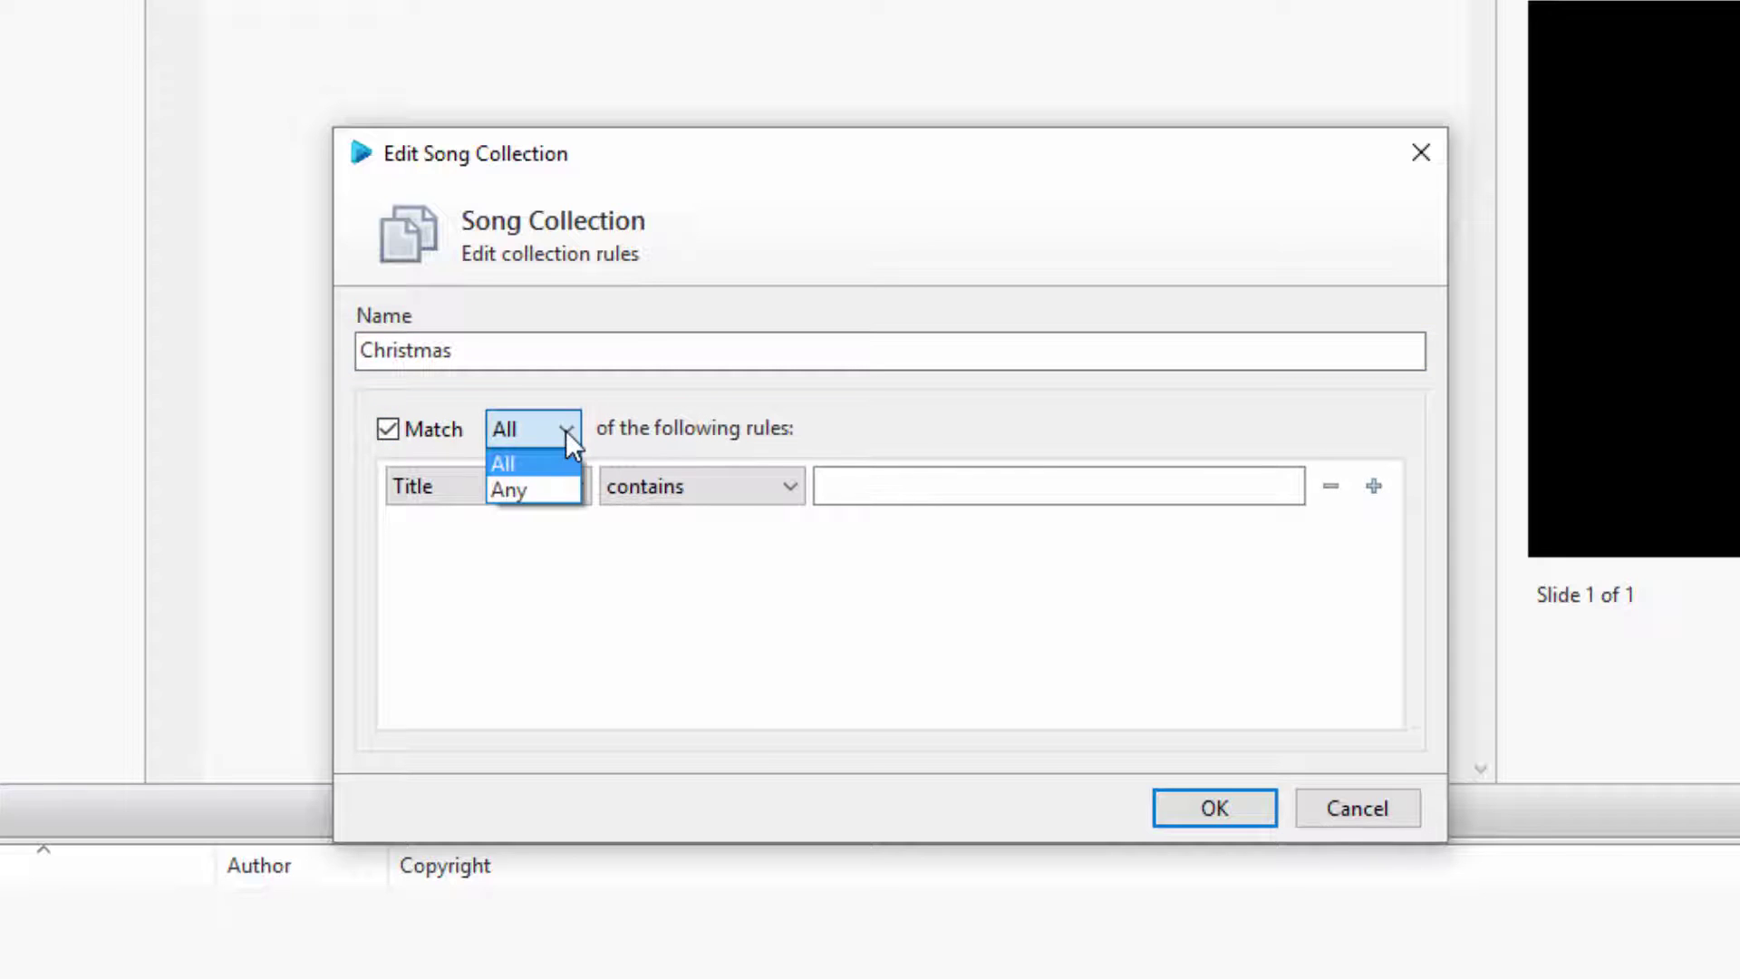
click(565, 429)
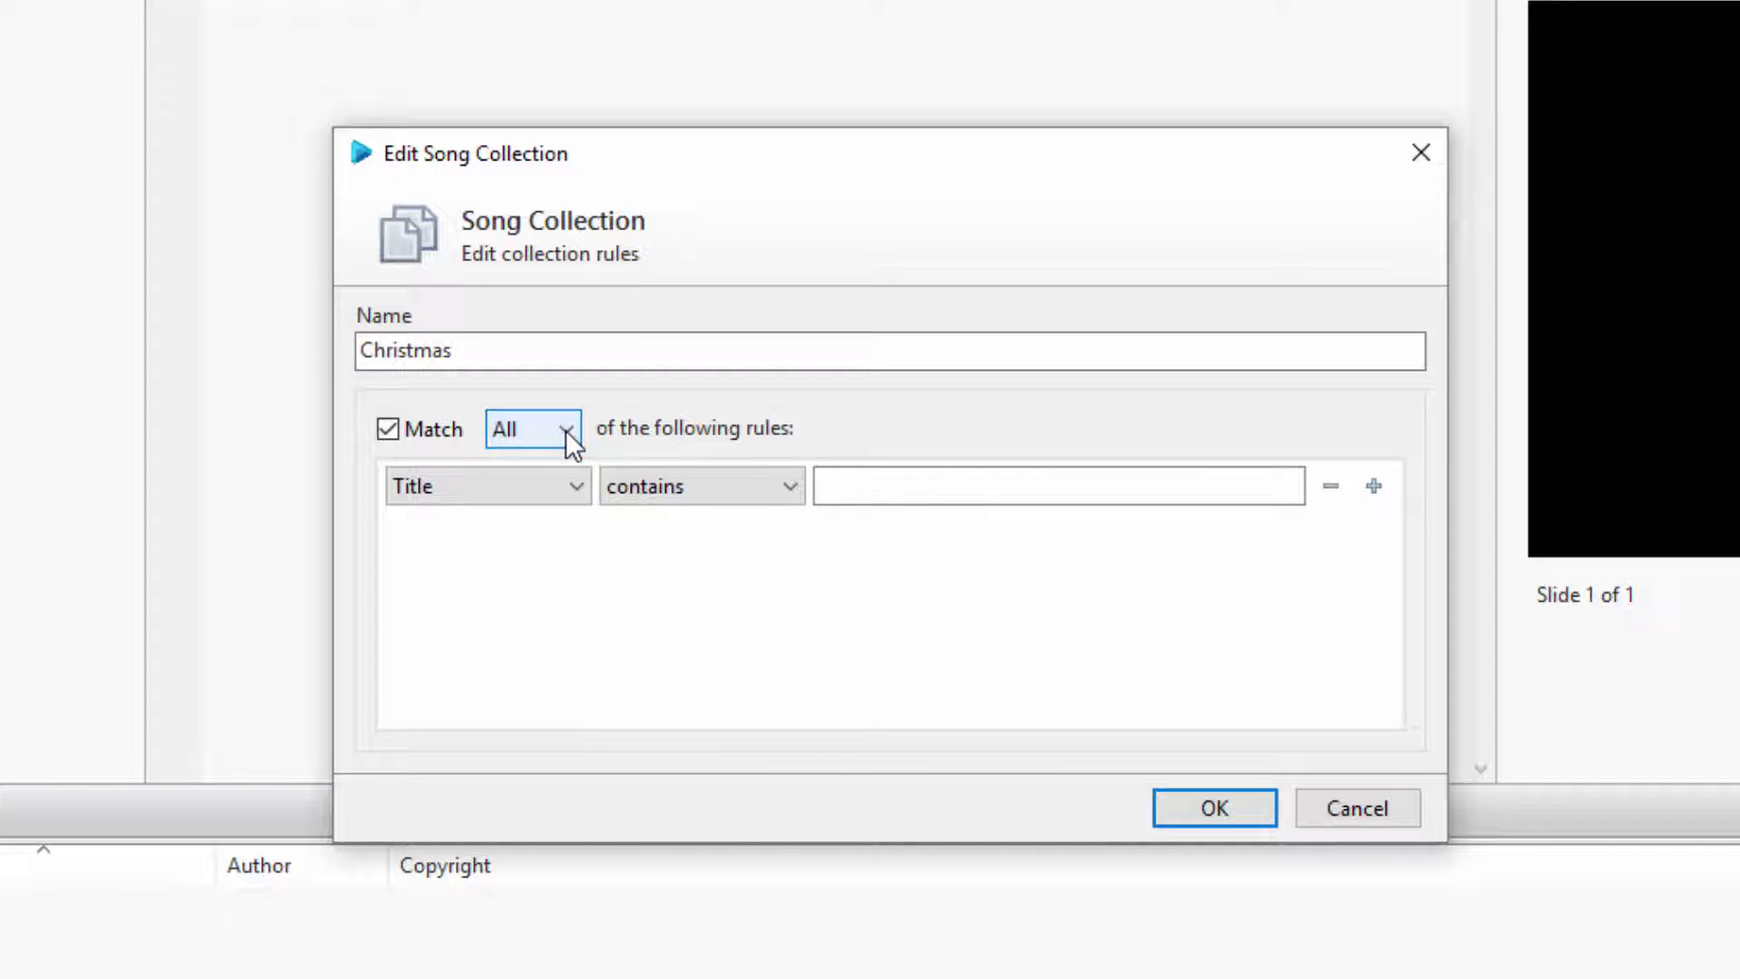
click(576, 488)
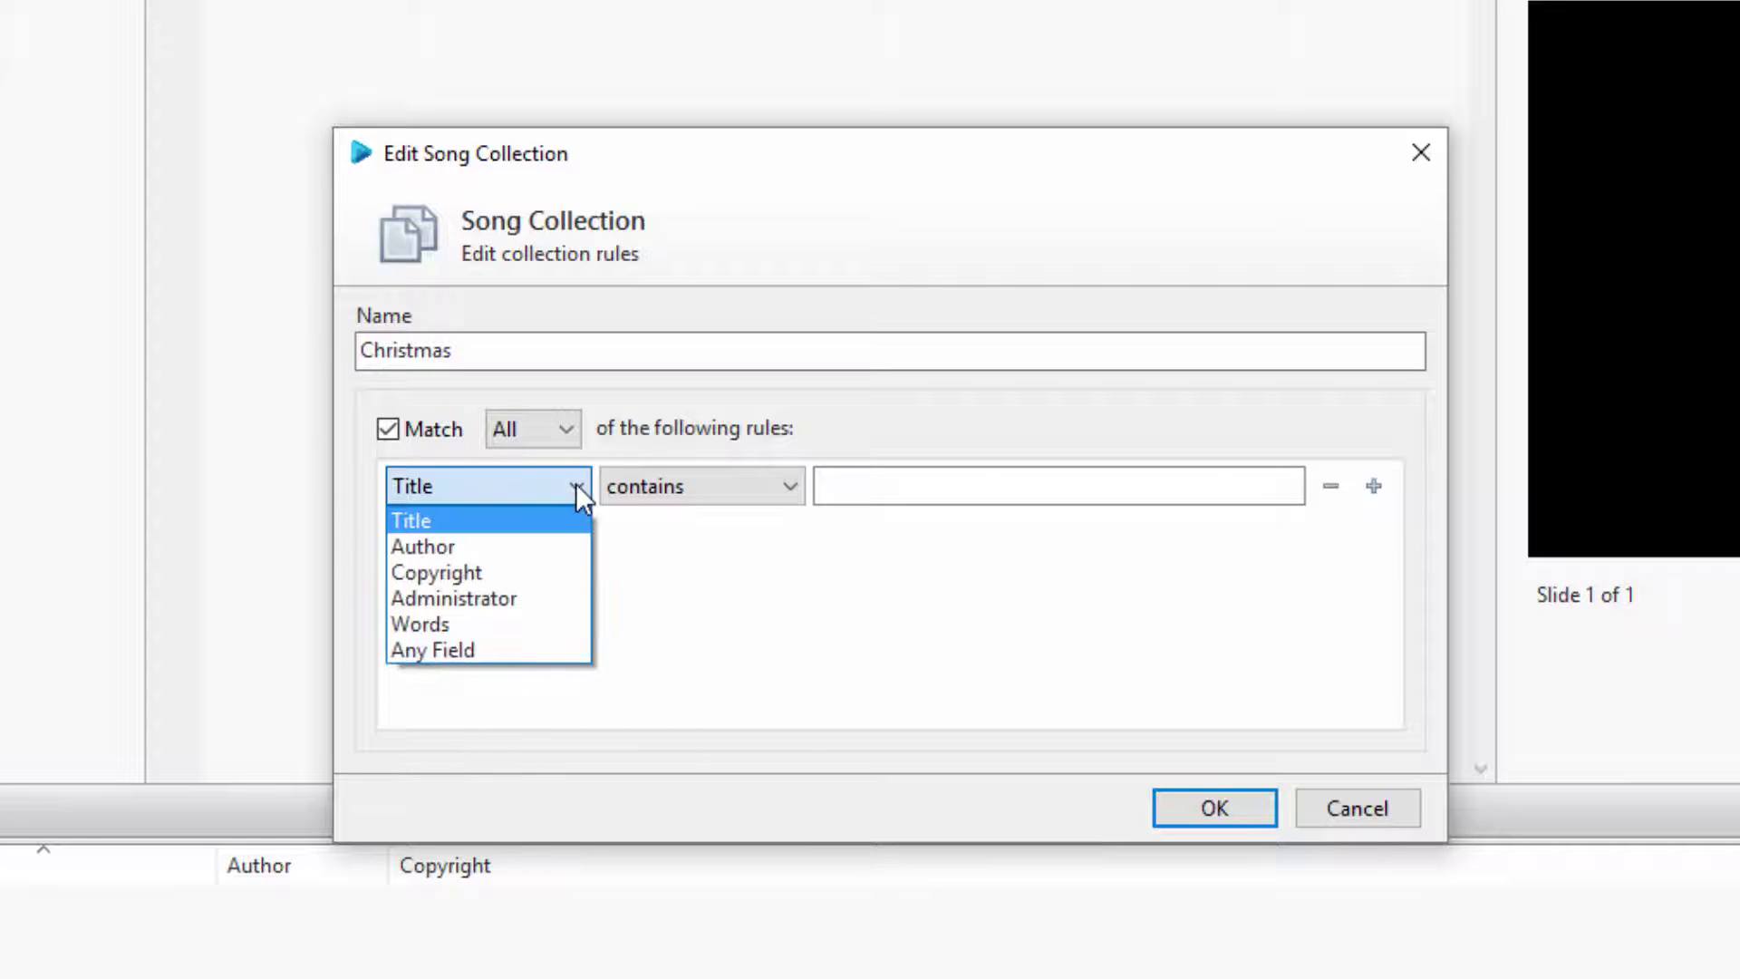
click(577, 488)
click(784, 492)
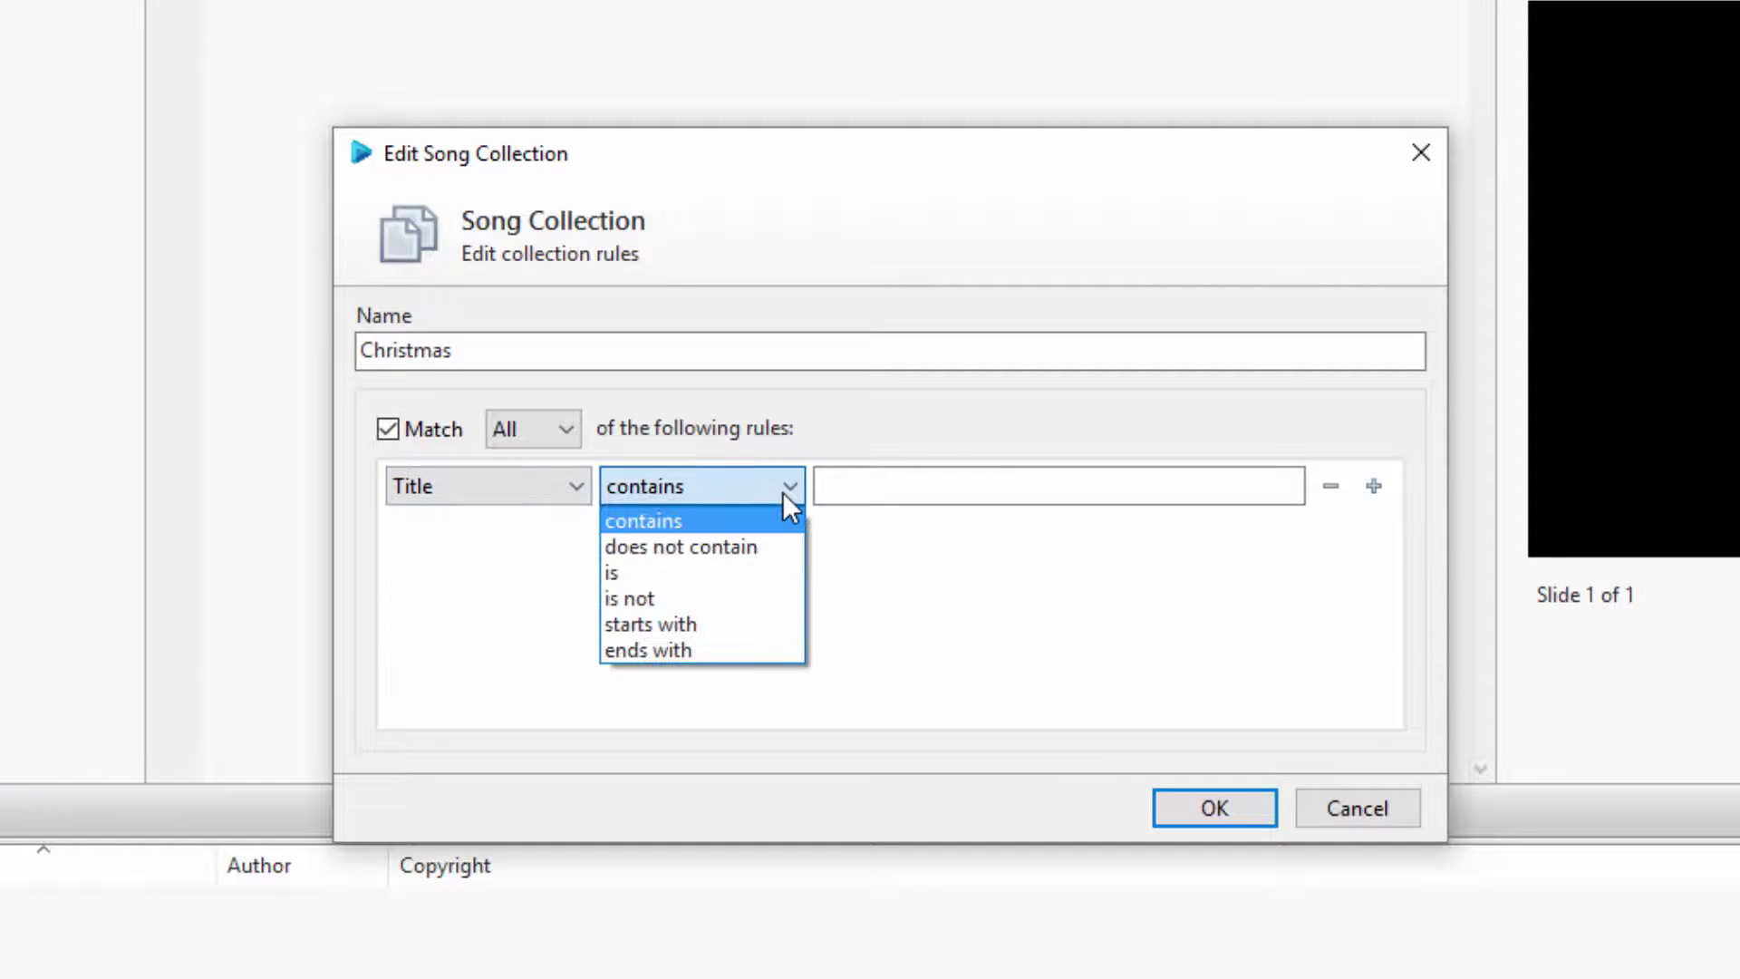
click(783, 494)
click(854, 489)
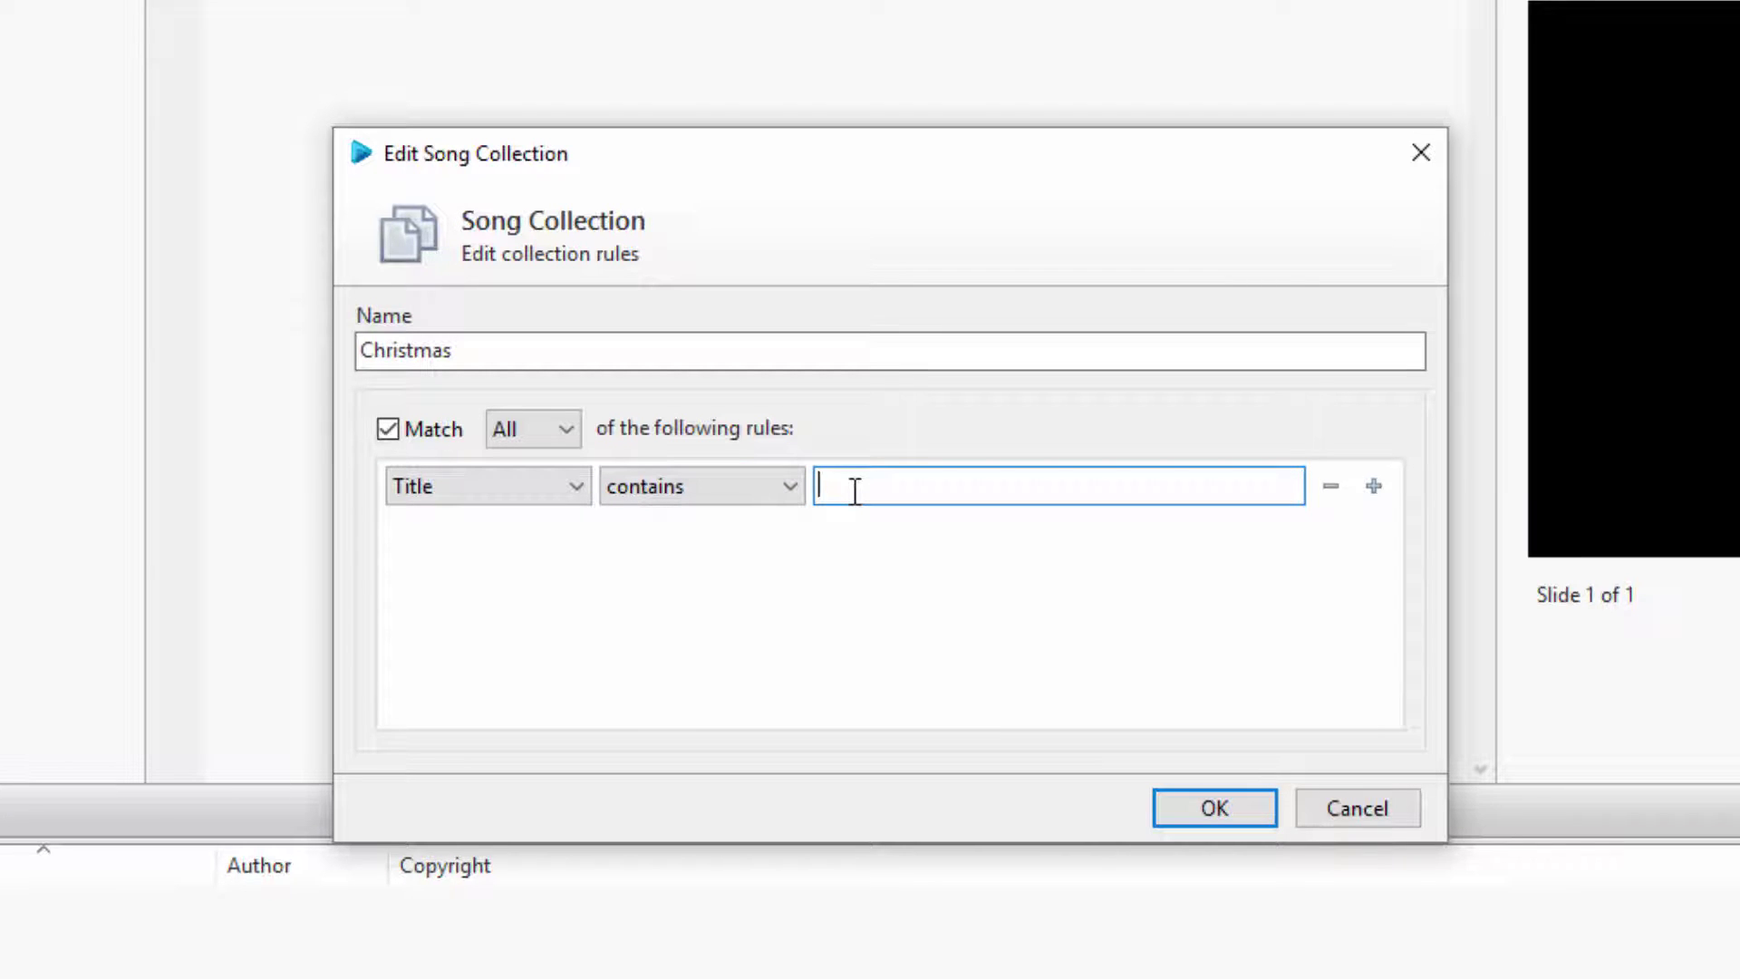
text(Christmas)
click(1216, 806)
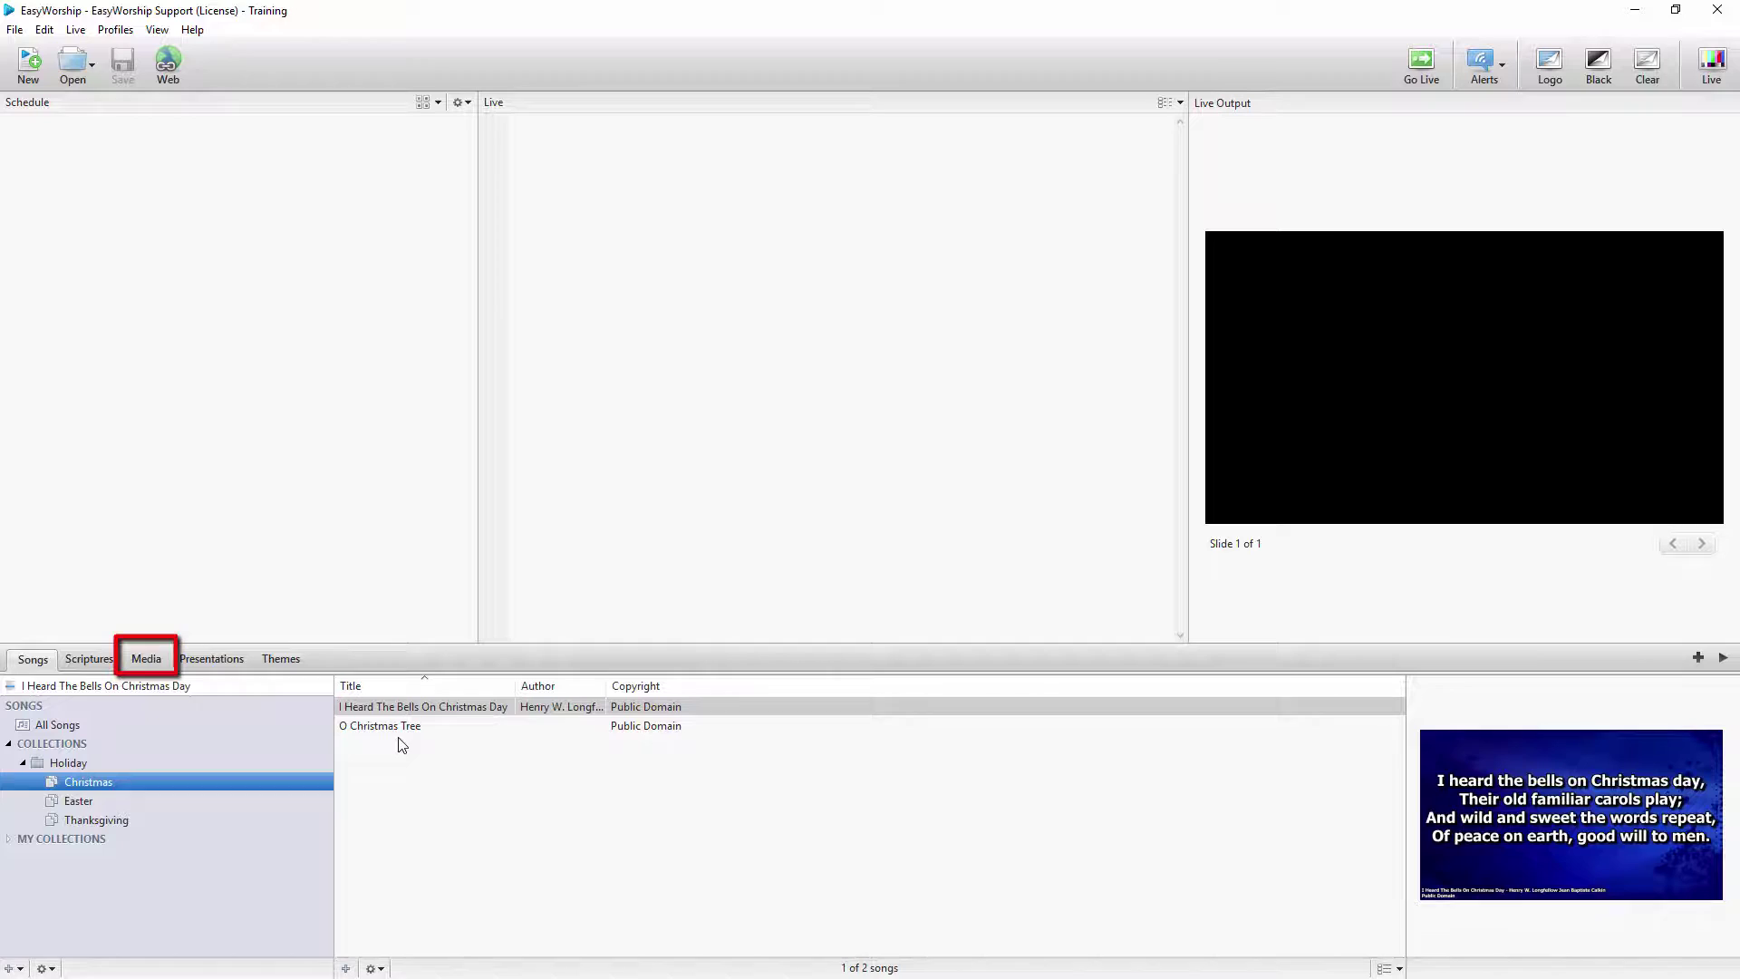
Switch the library view from Songs to Media
click(167, 666)
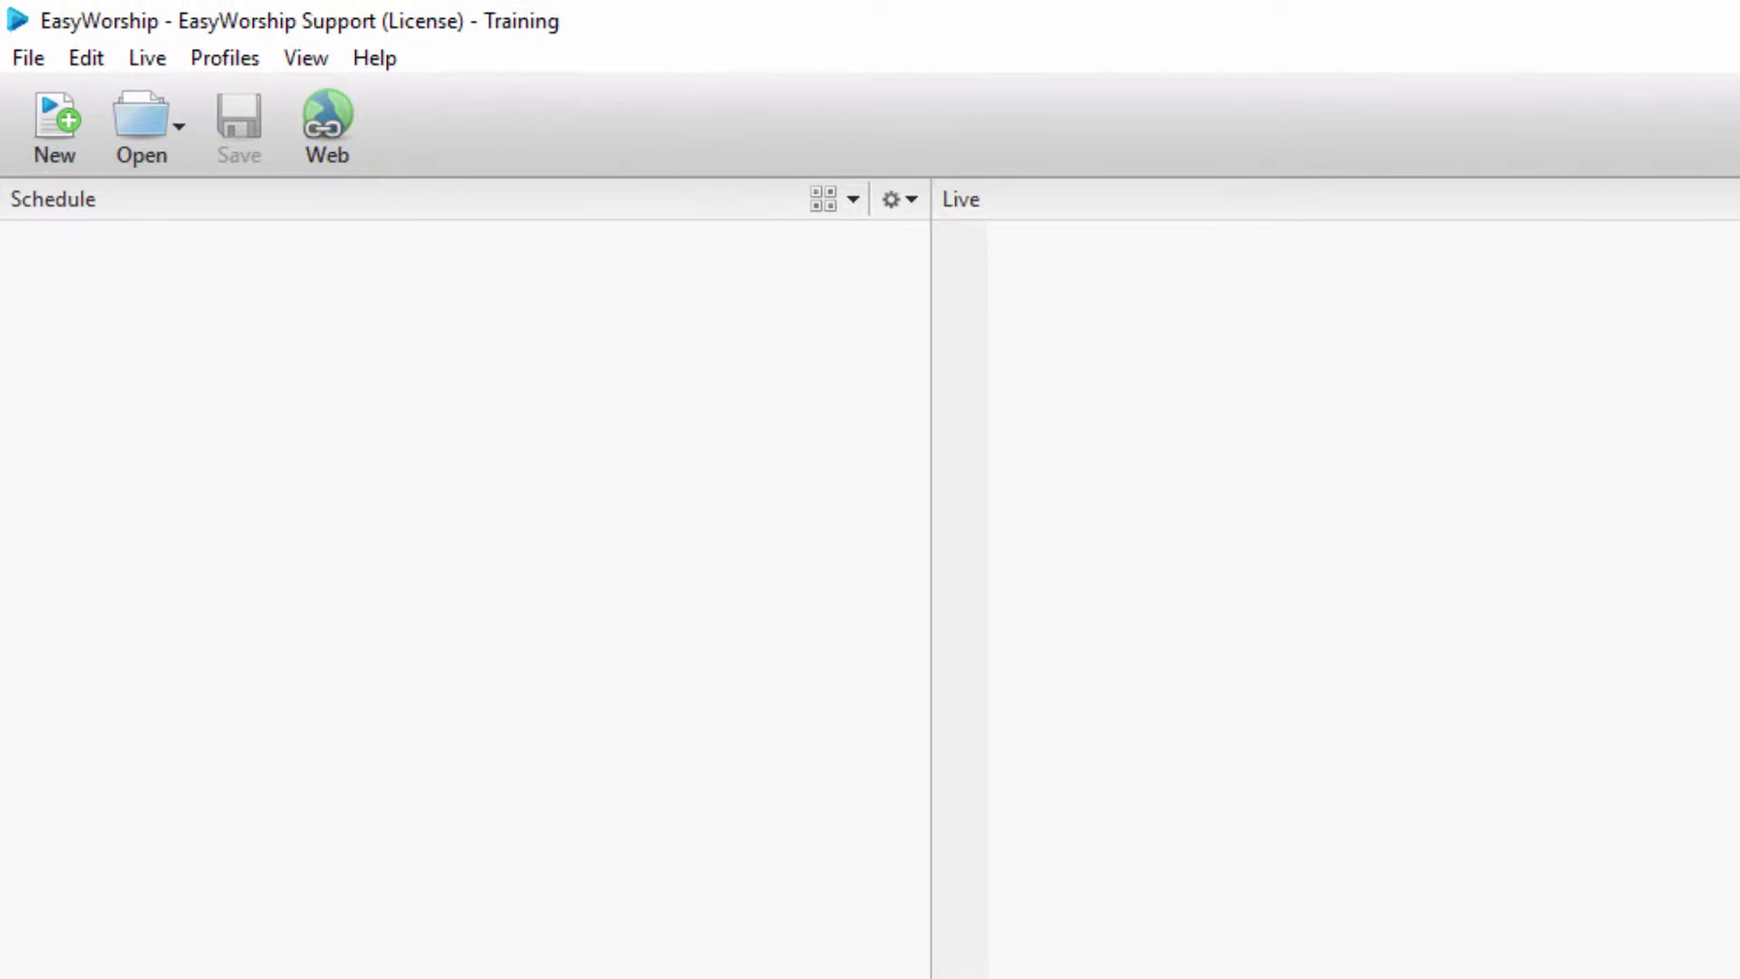
Open the Profiles Manager and reveal the Training profile's instance folder in File Explorer
click(264, 59)
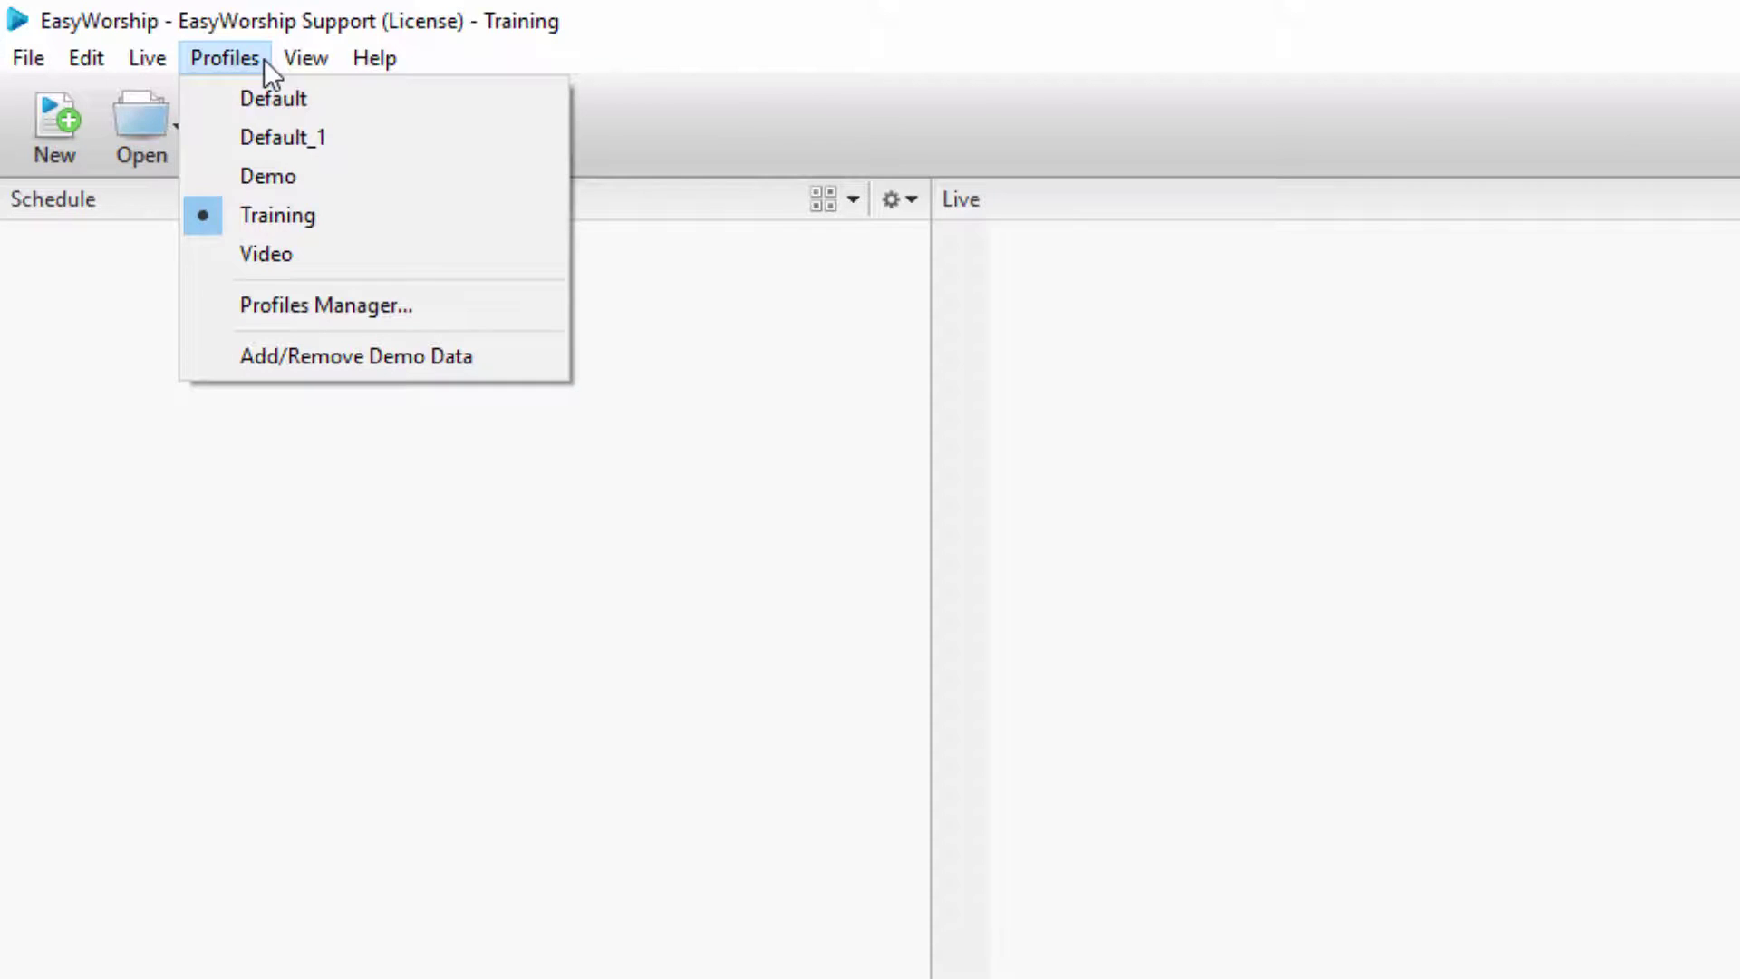
click(214, 305)
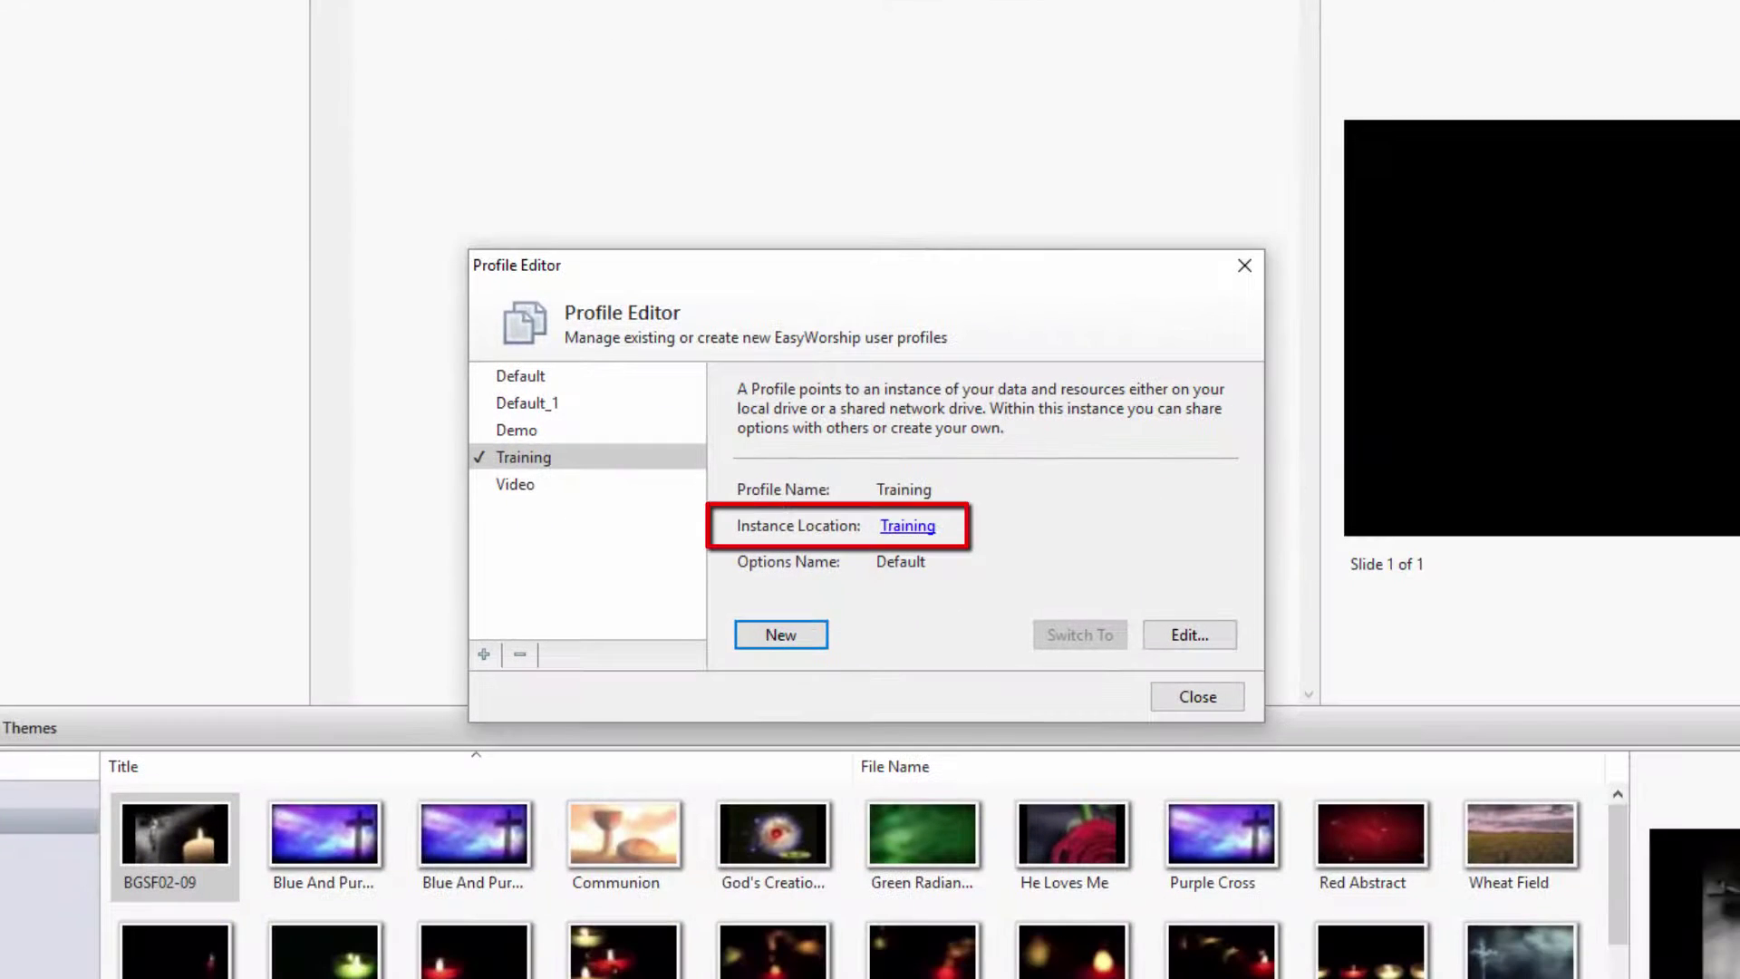
click(909, 533)
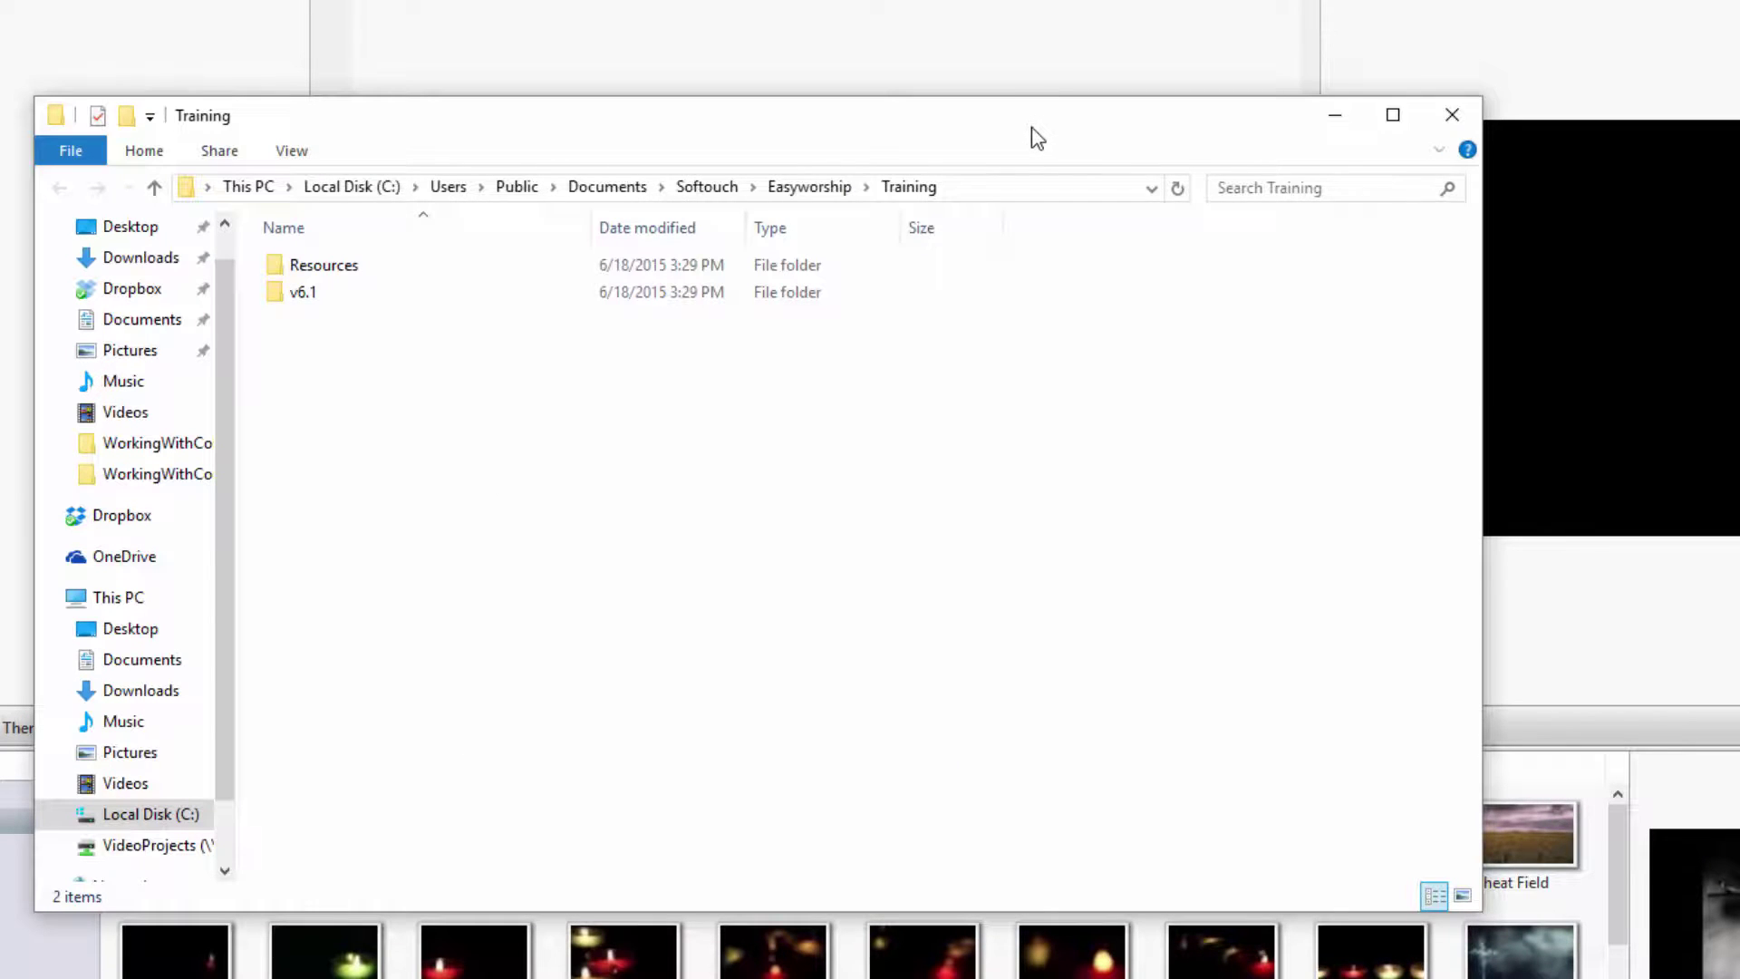
Browse into Resources > Videos and select the Crosses folder
double_click(342, 270)
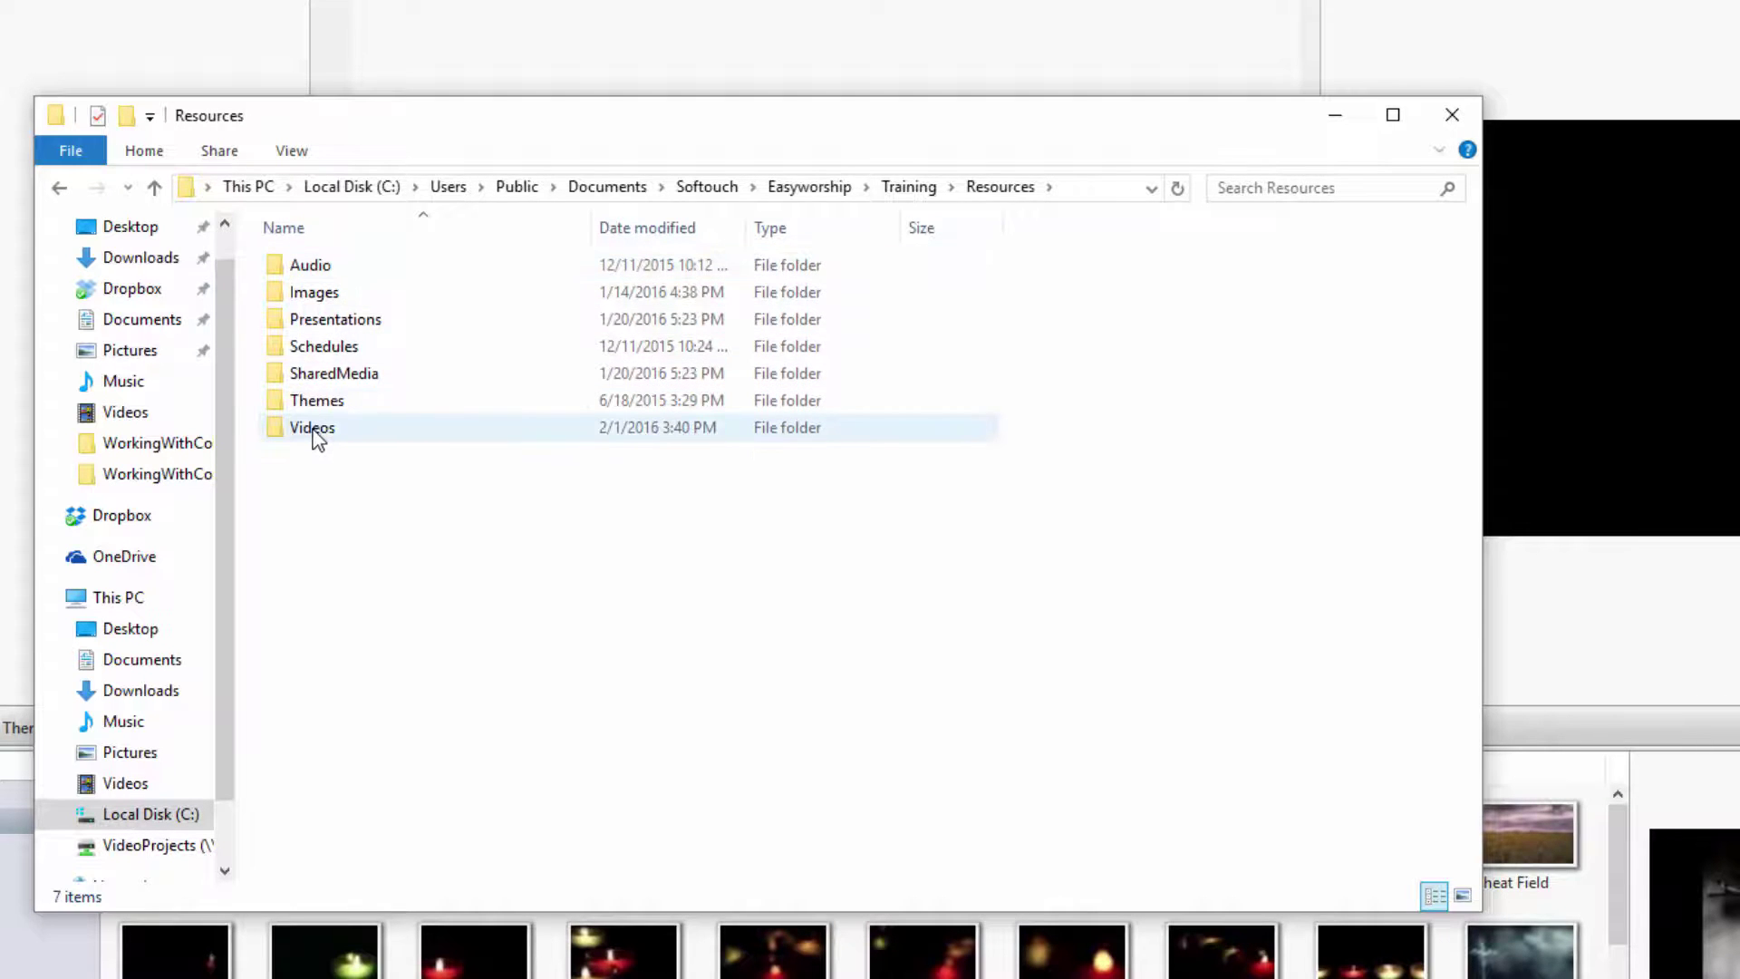
double_click(315, 435)
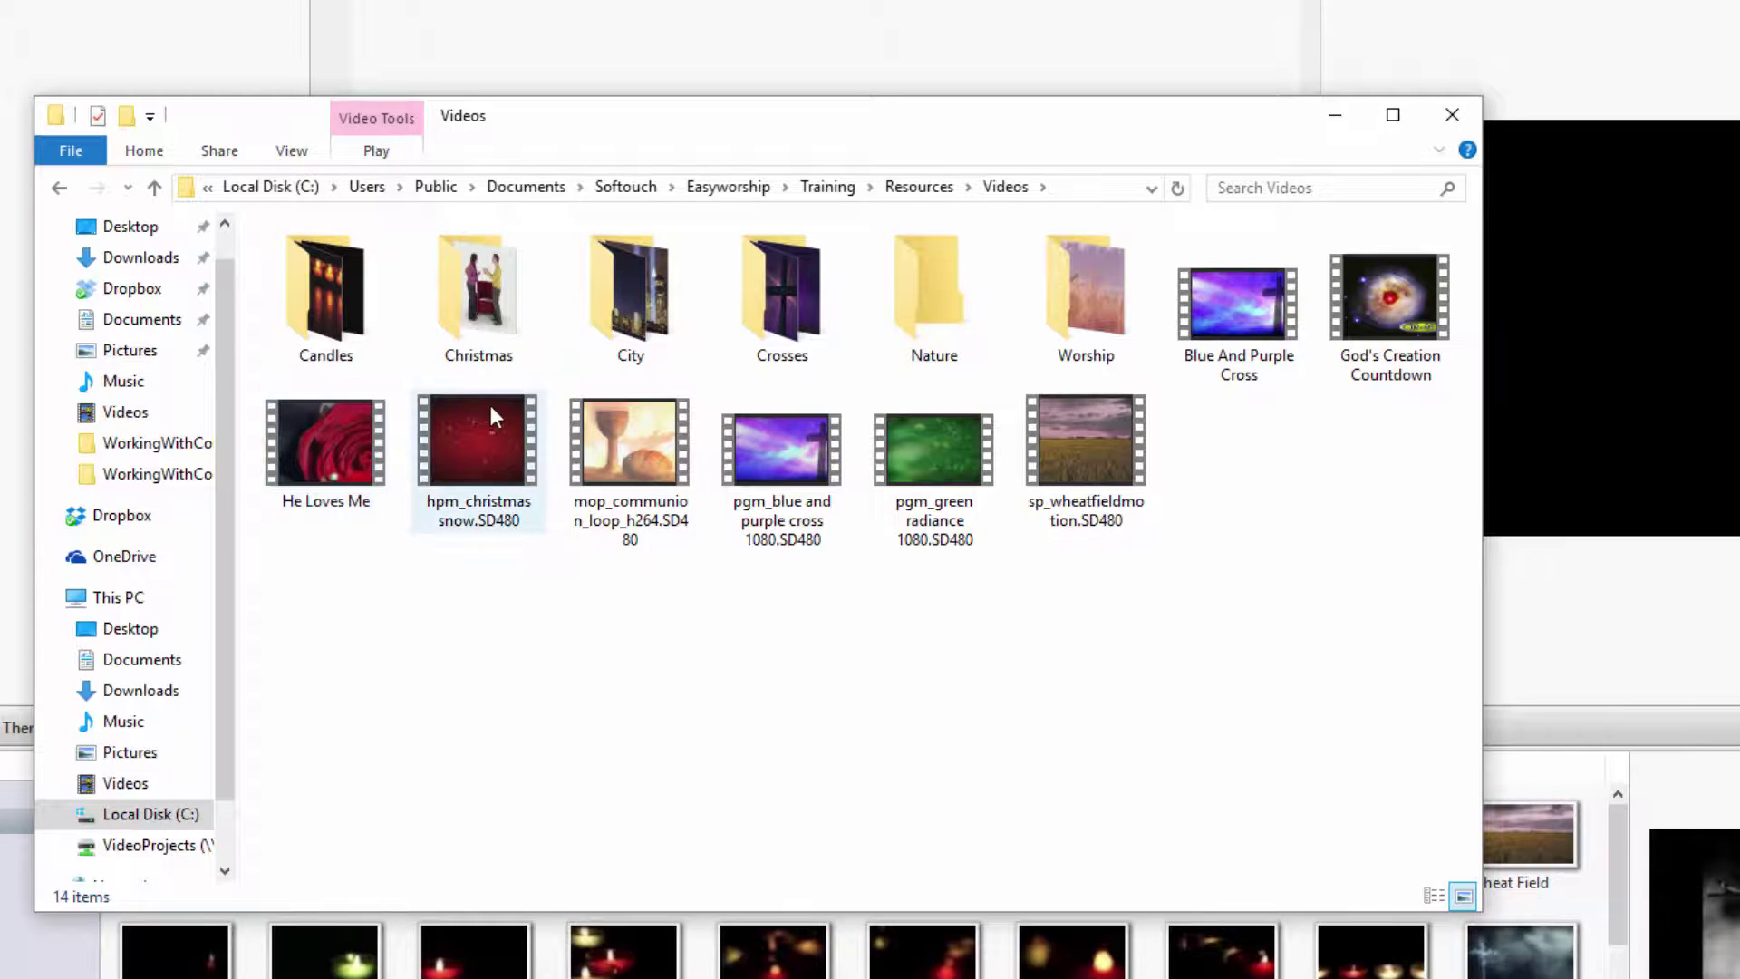
click(784, 309)
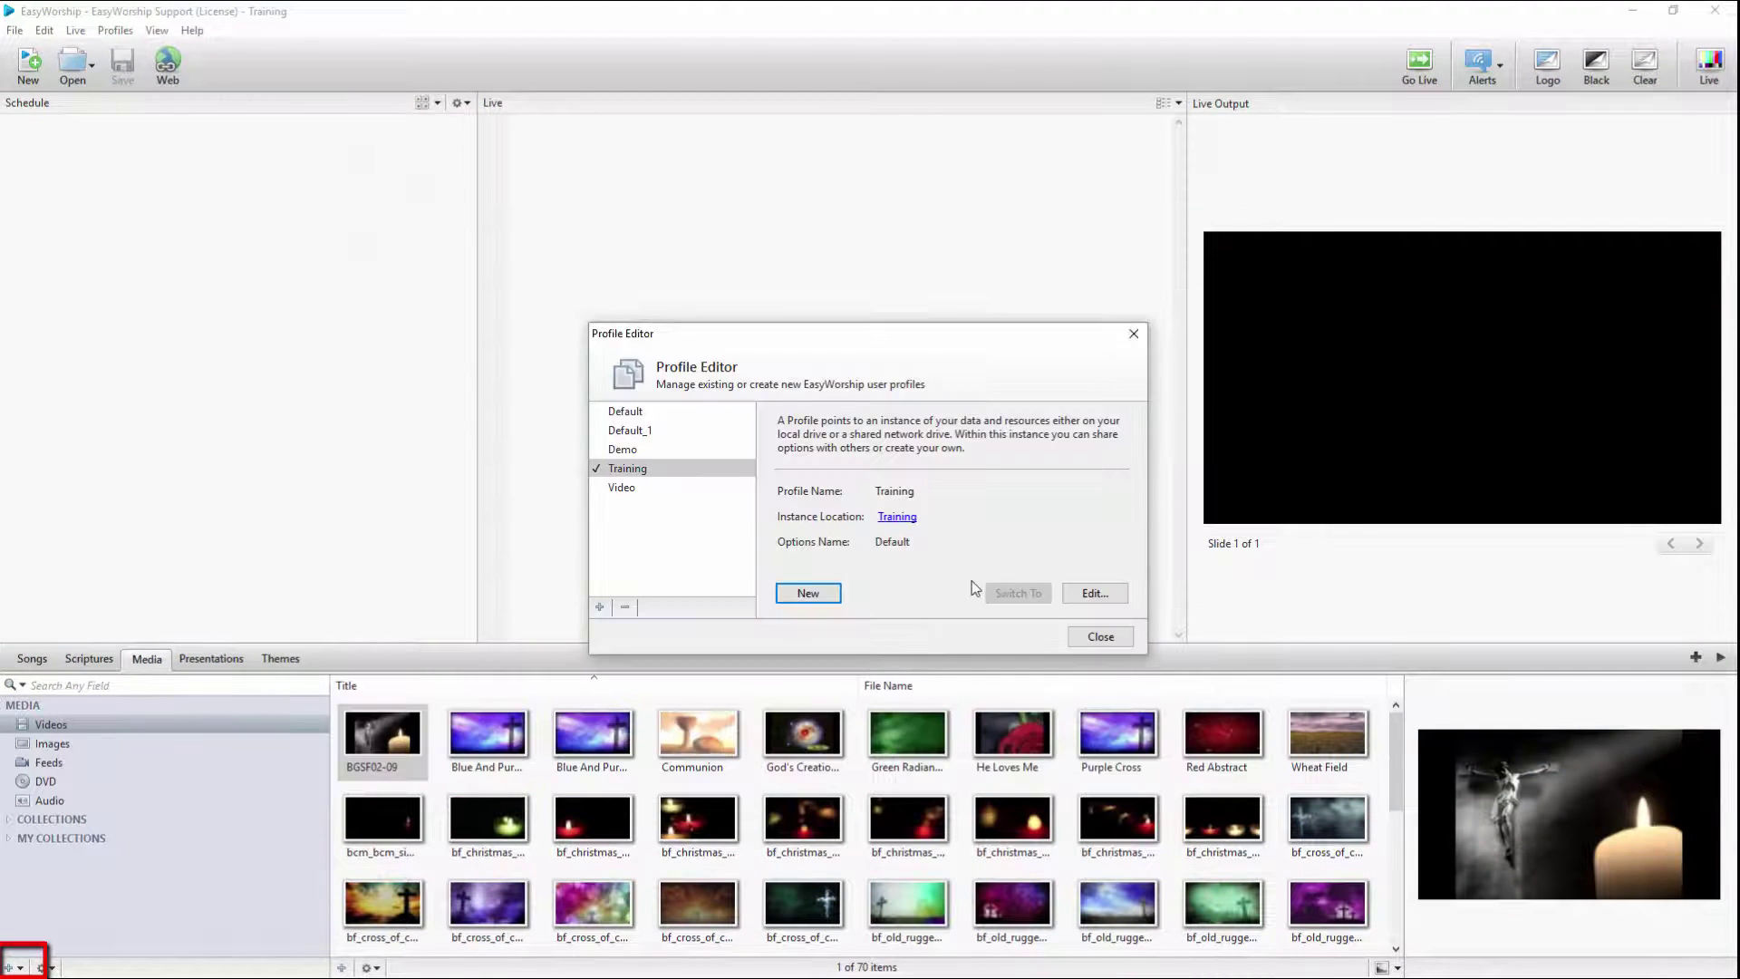
Close the Profile Editor and add a new media collection named 'Crosses'
click(1100, 636)
click(22, 968)
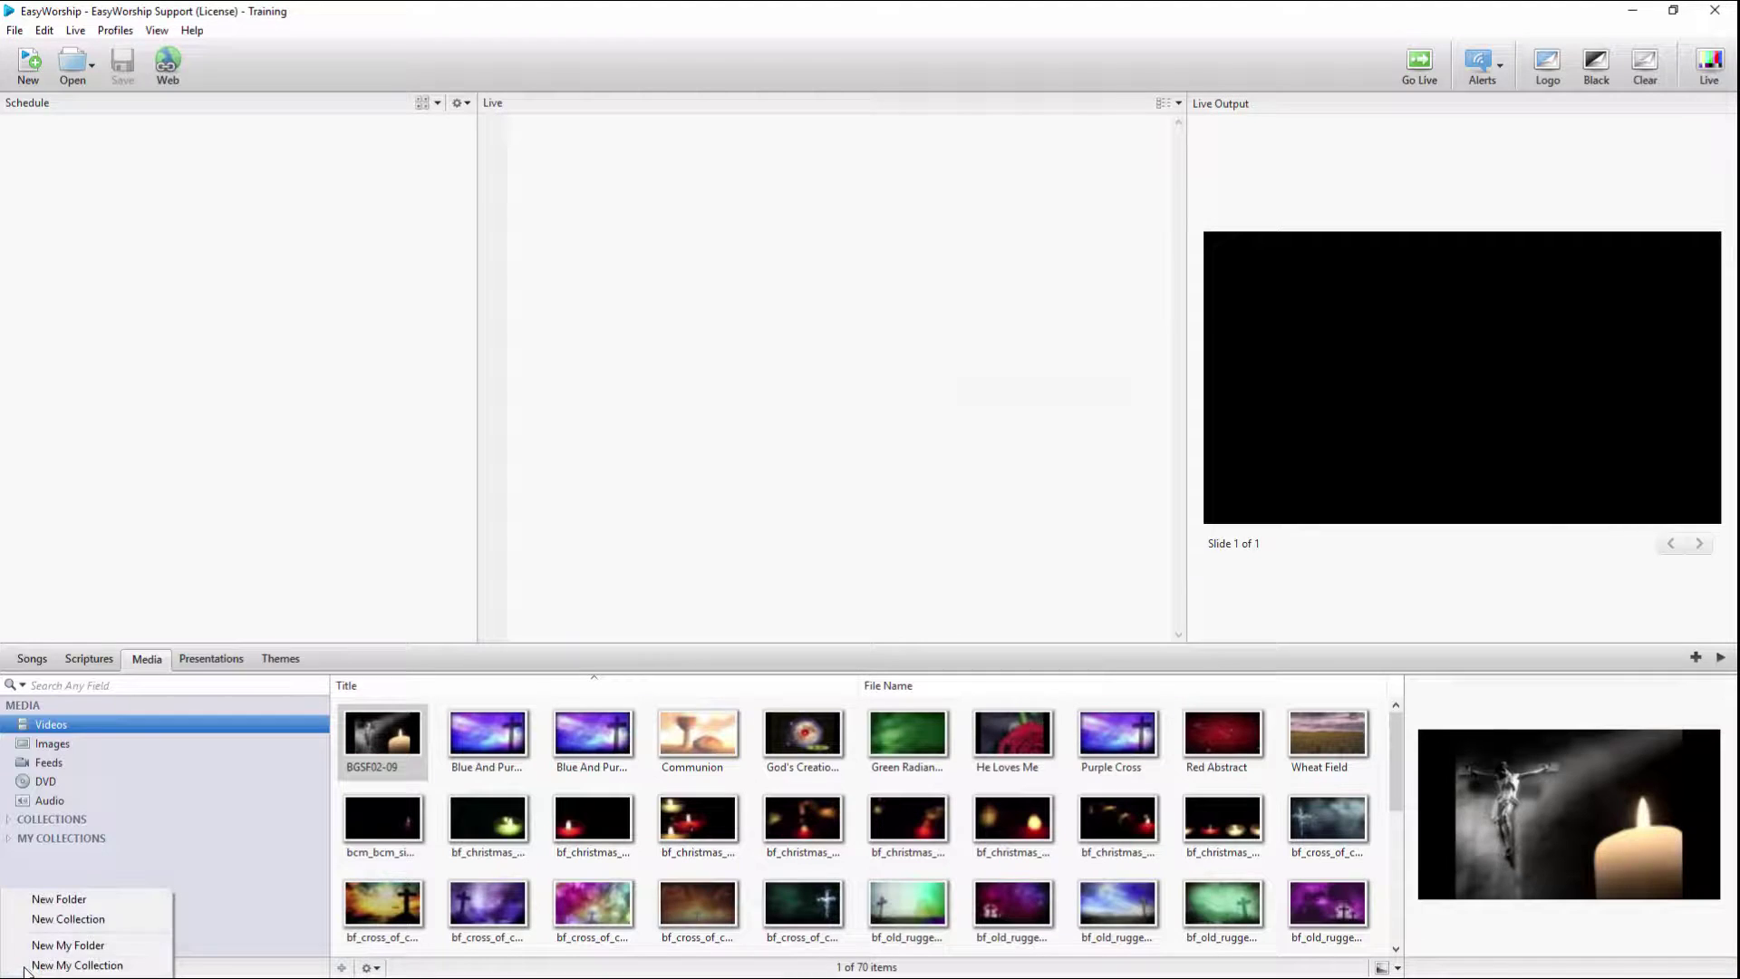
click(23, 919)
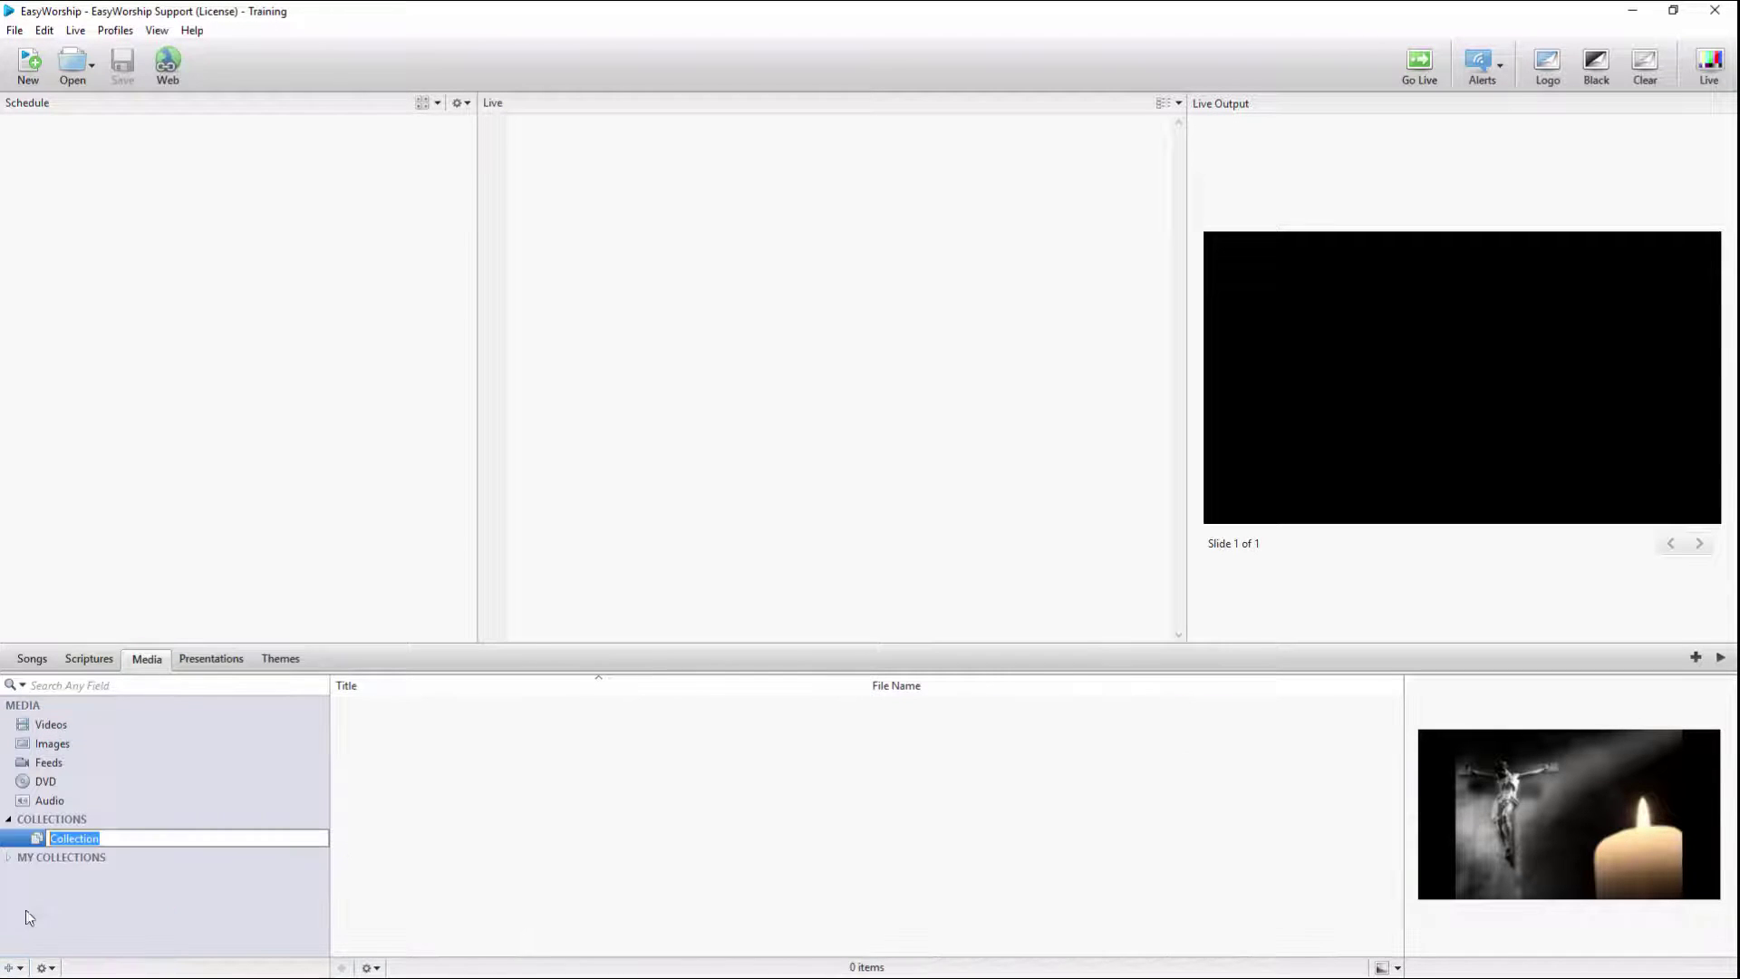
right_click(29, 839)
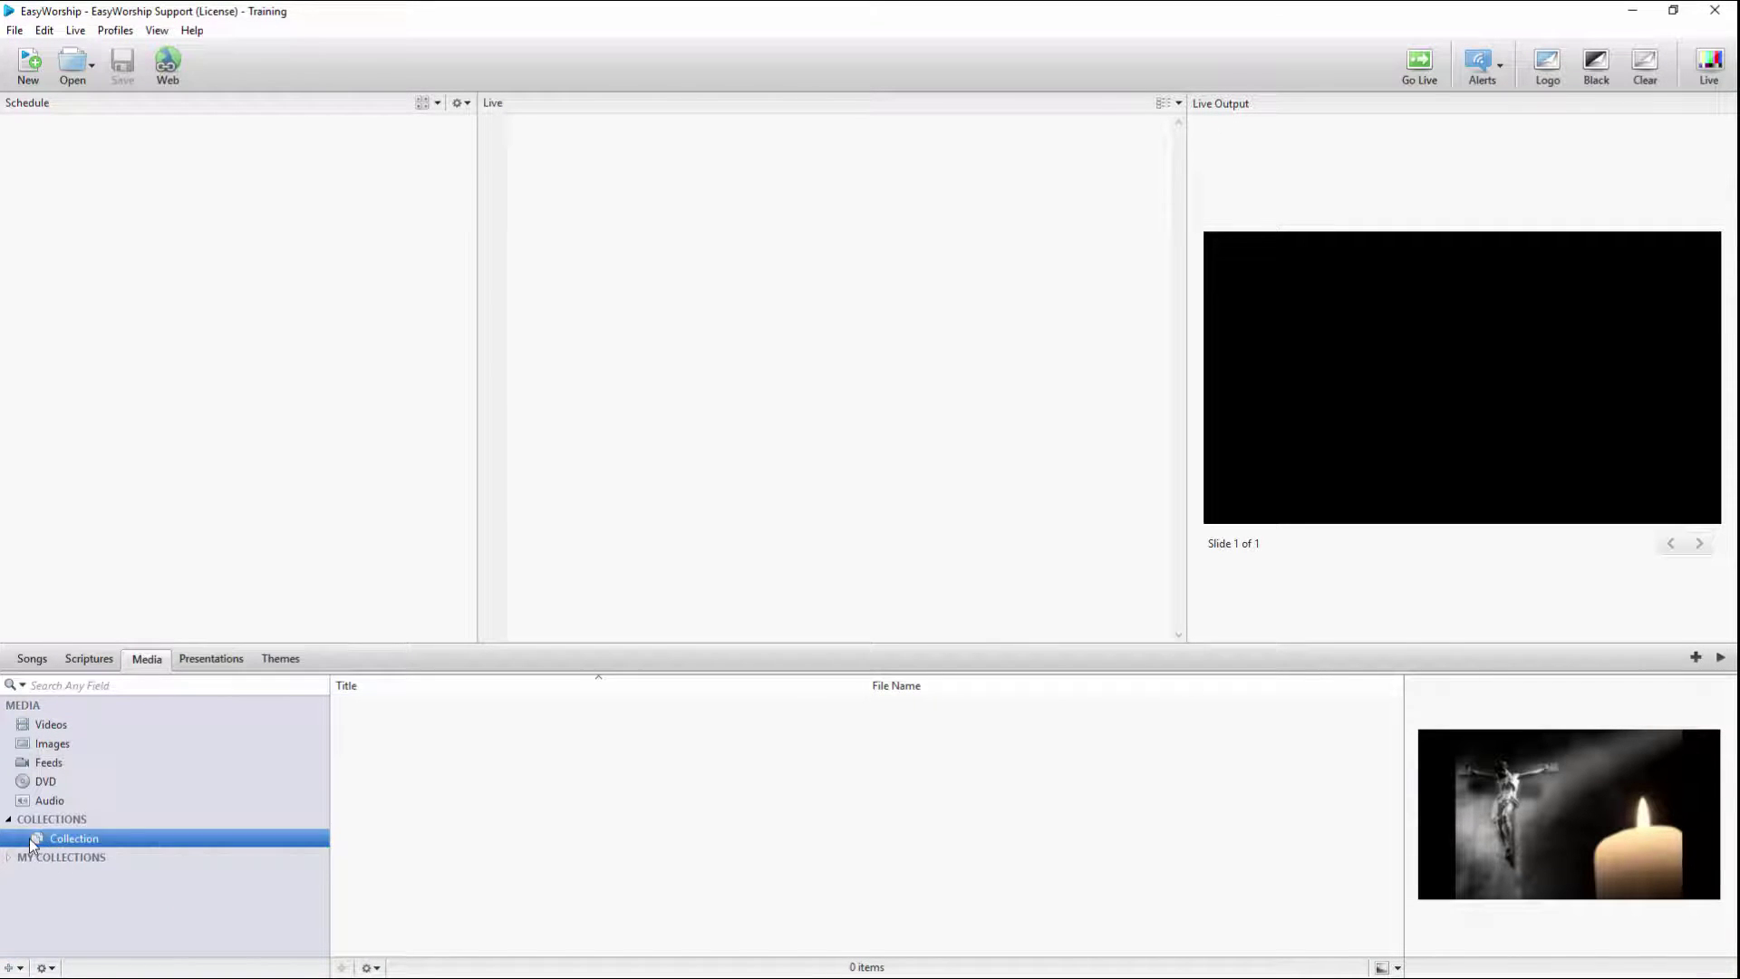
click(66, 891)
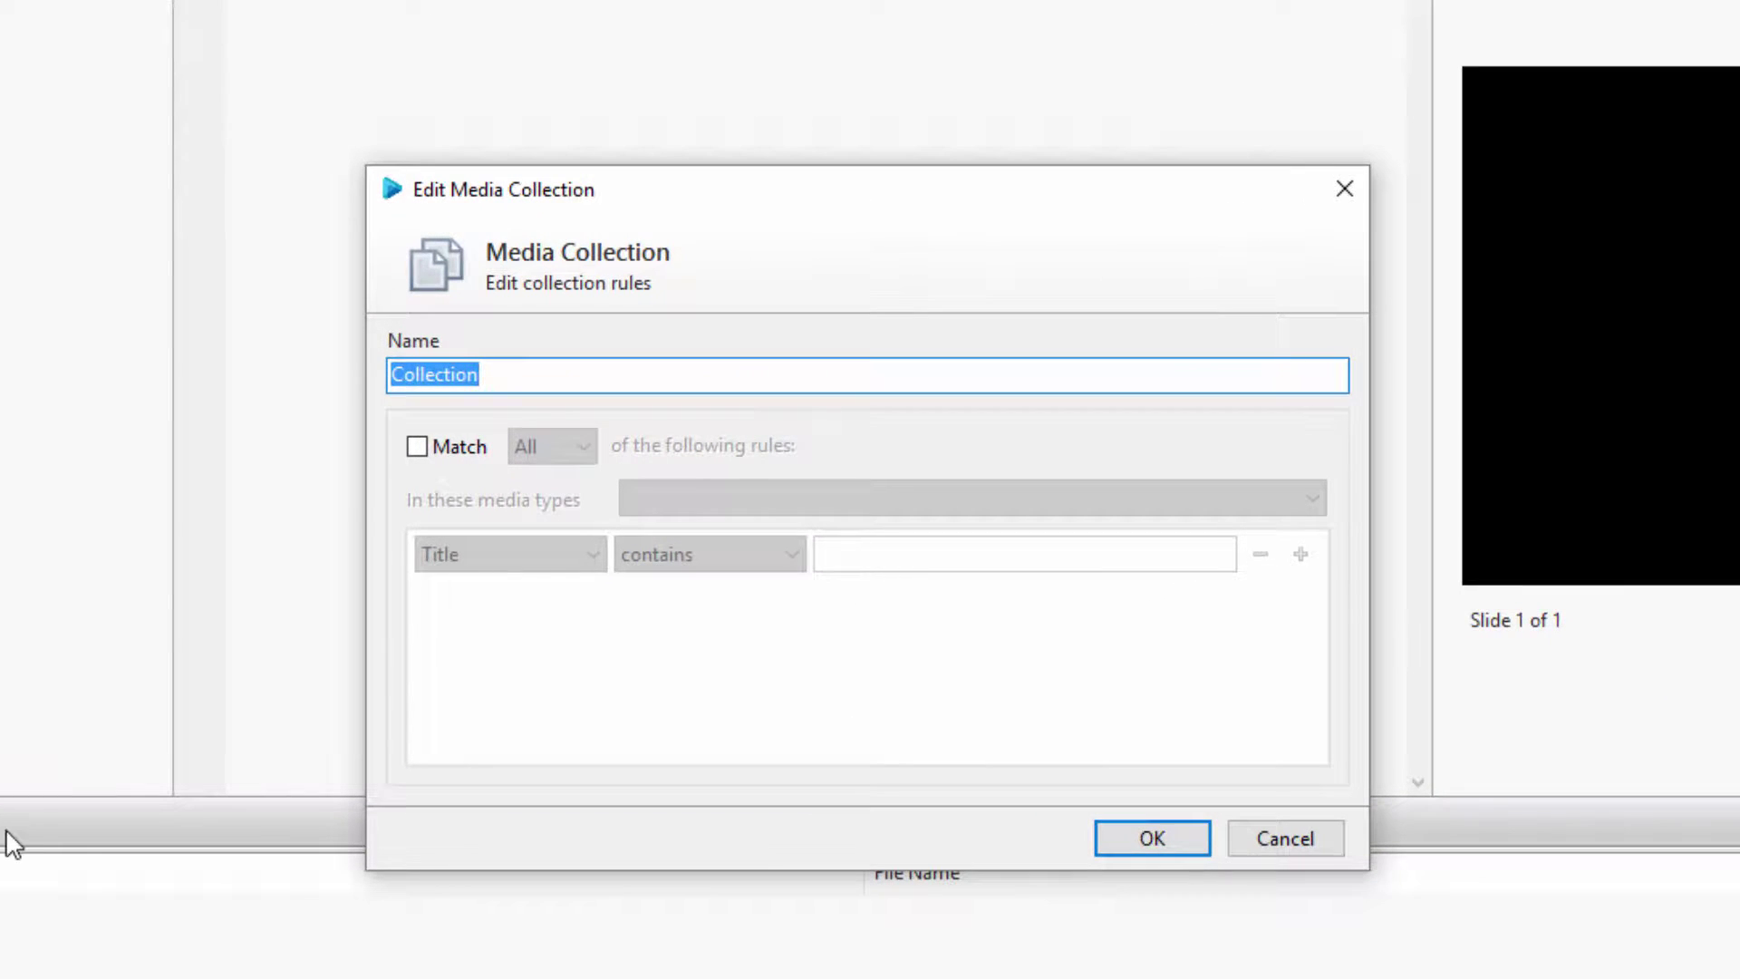
text(Crosses)
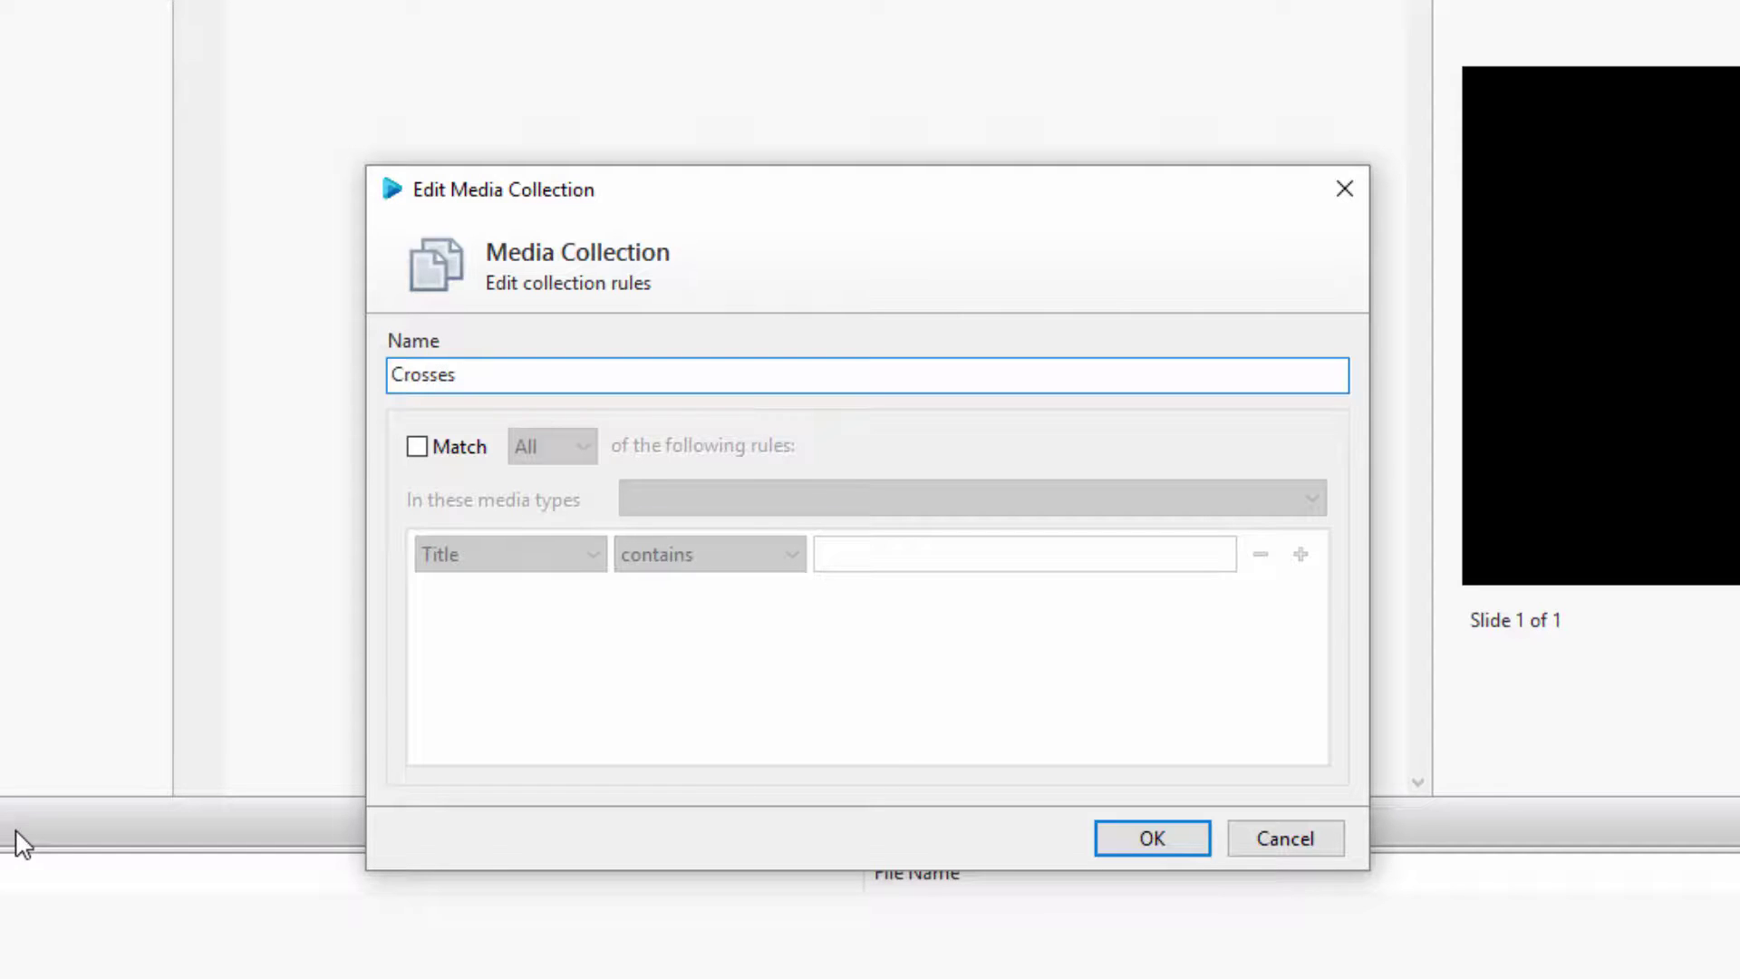
Turn on matching for Videos with the rule Directory contains 'Crosses'
click(417, 447)
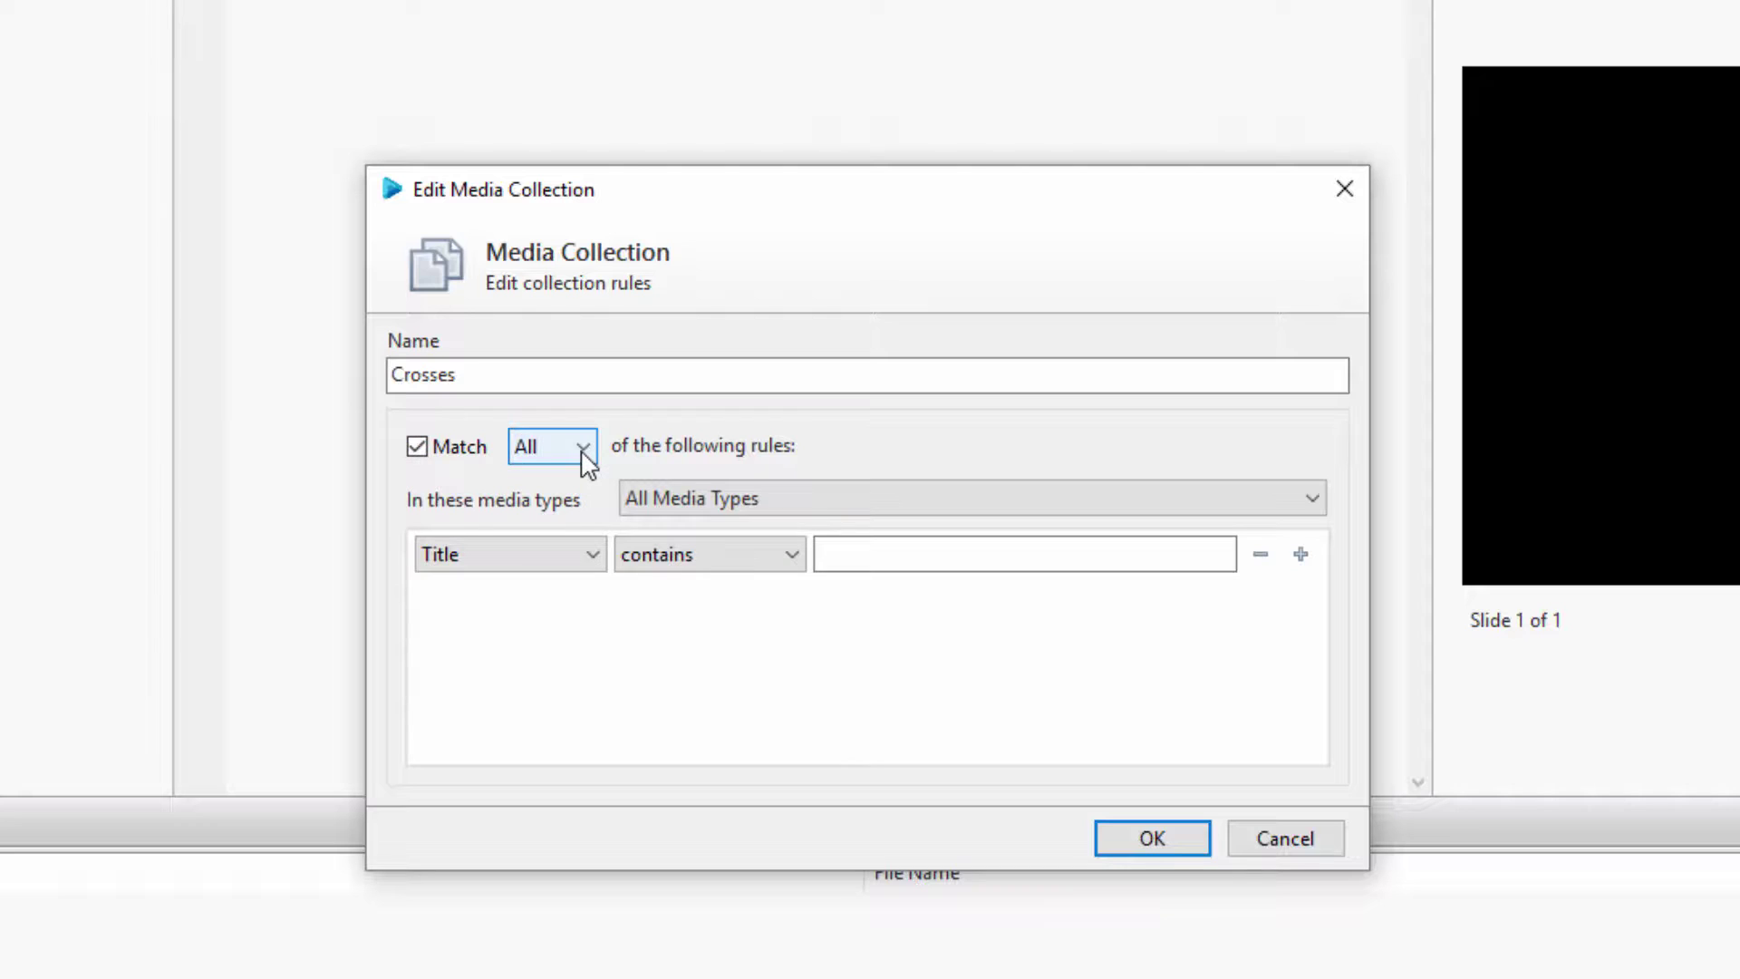
click(796, 497)
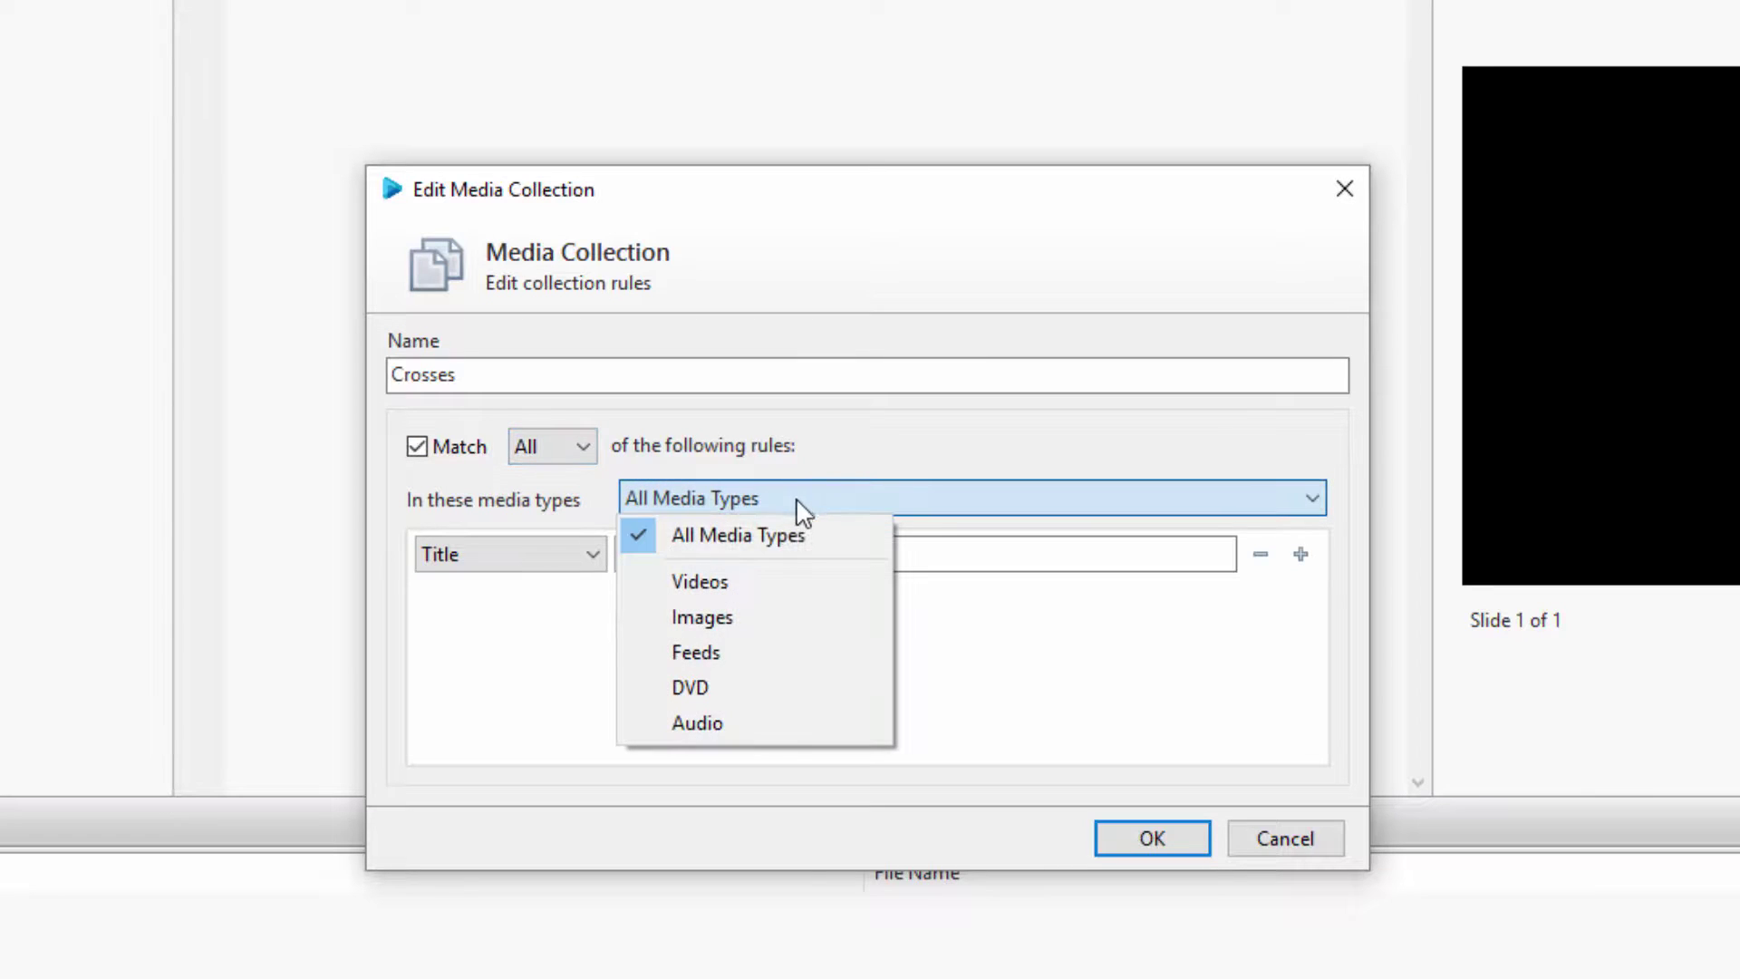
click(765, 578)
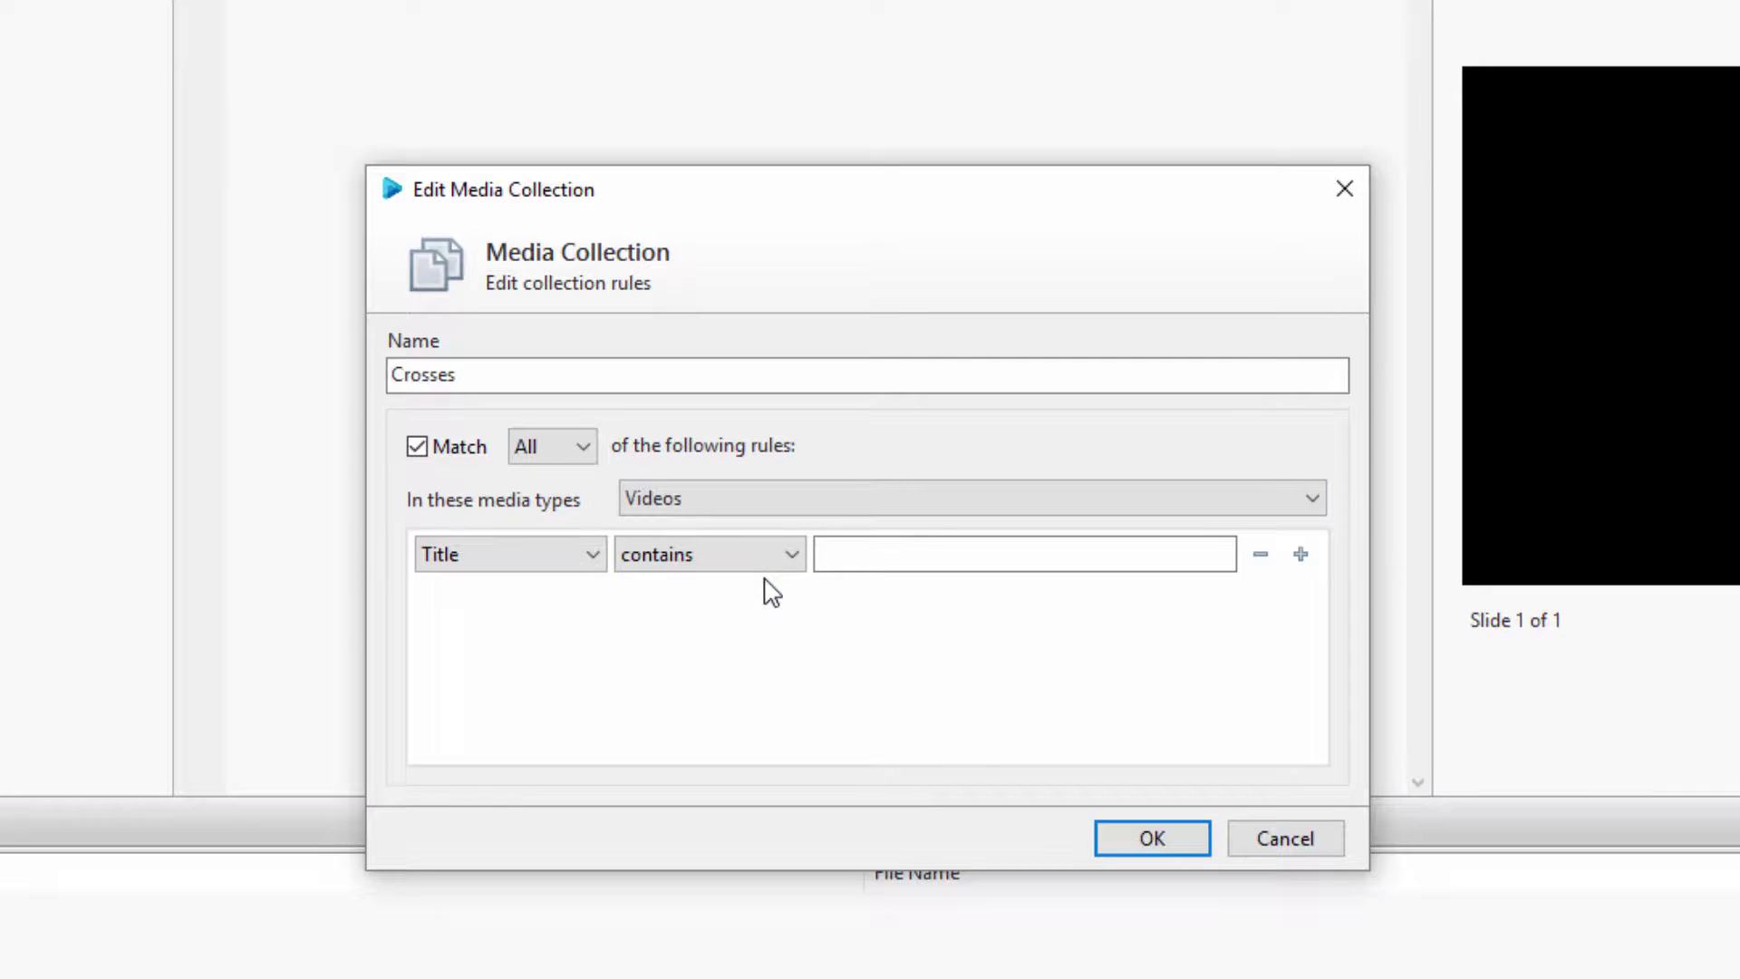
click(597, 560)
click(573, 702)
click(852, 560)
text(Crosses)
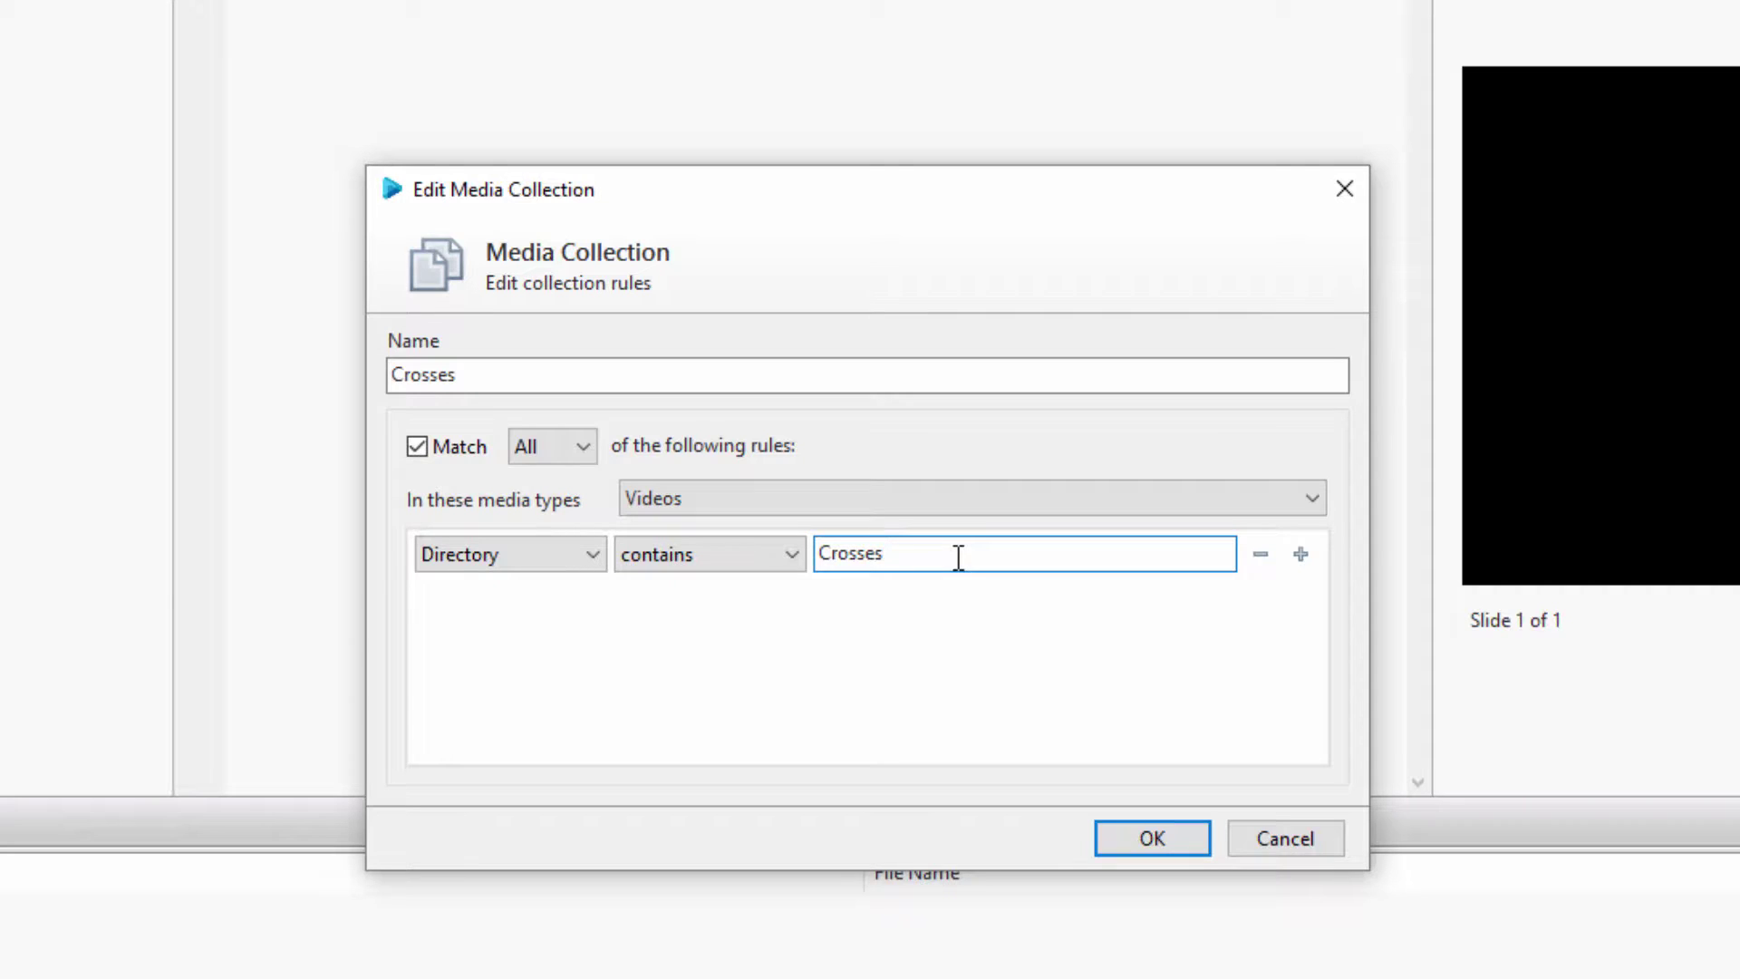
Confirm the Crosses collection's rule with OK
click(1144, 840)
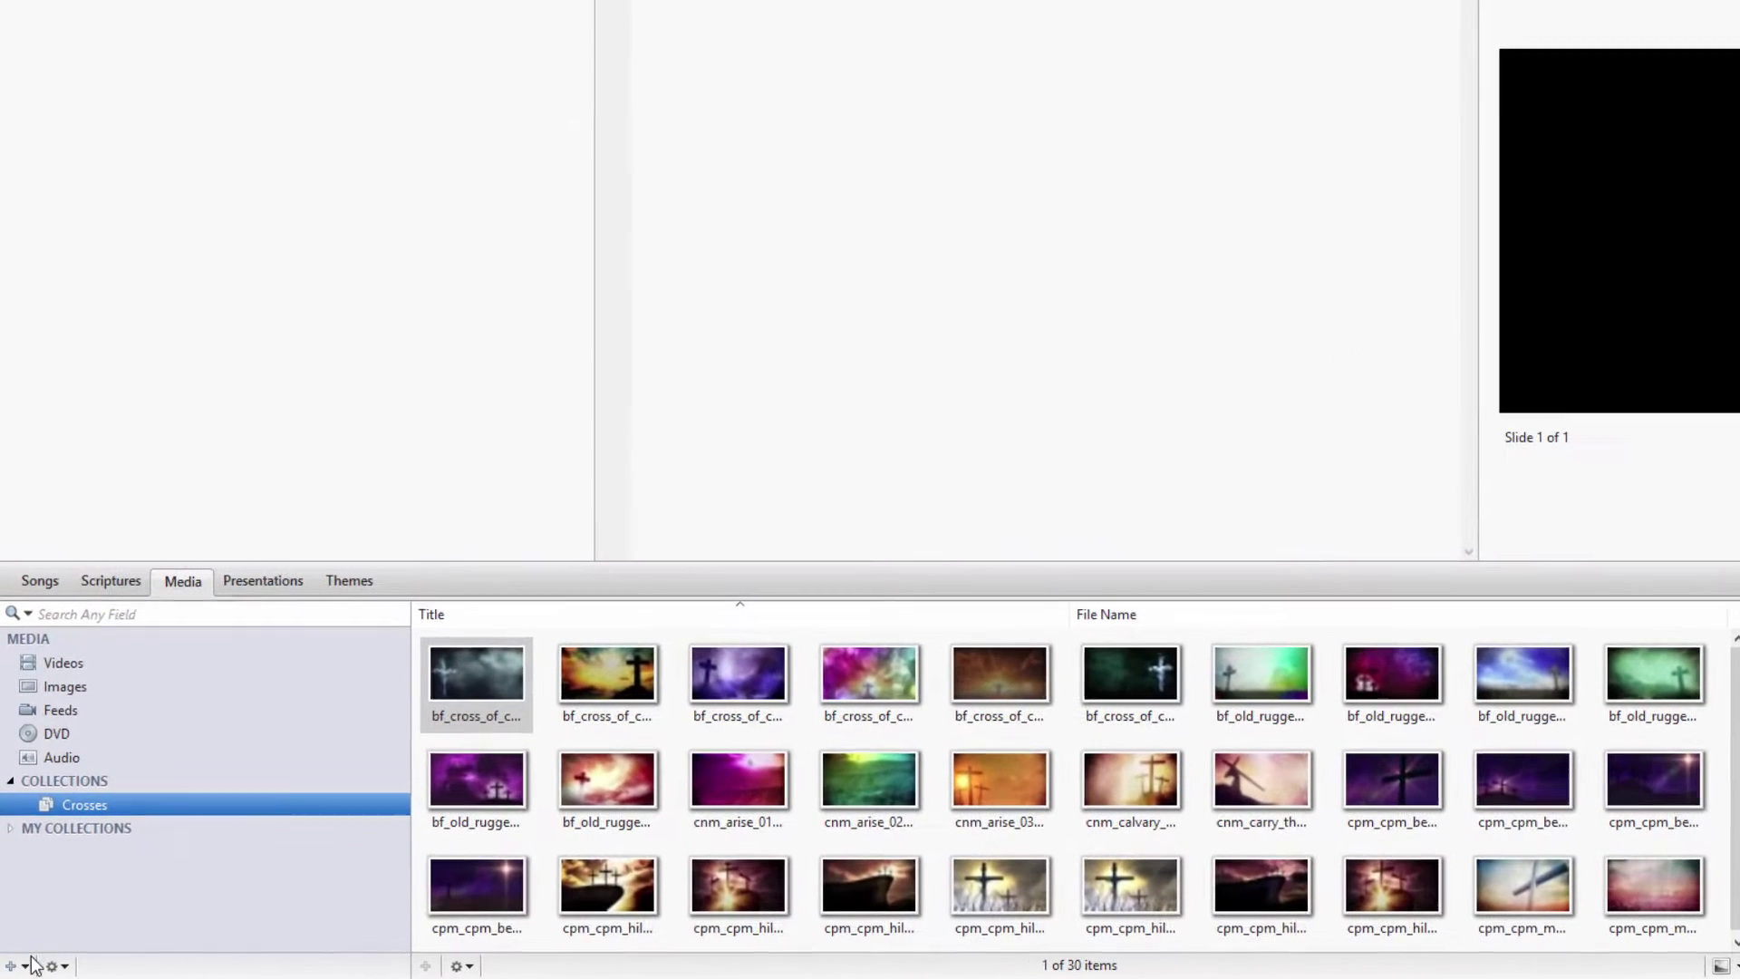
Create a new media collection named 'Blue Images'
click(18, 967)
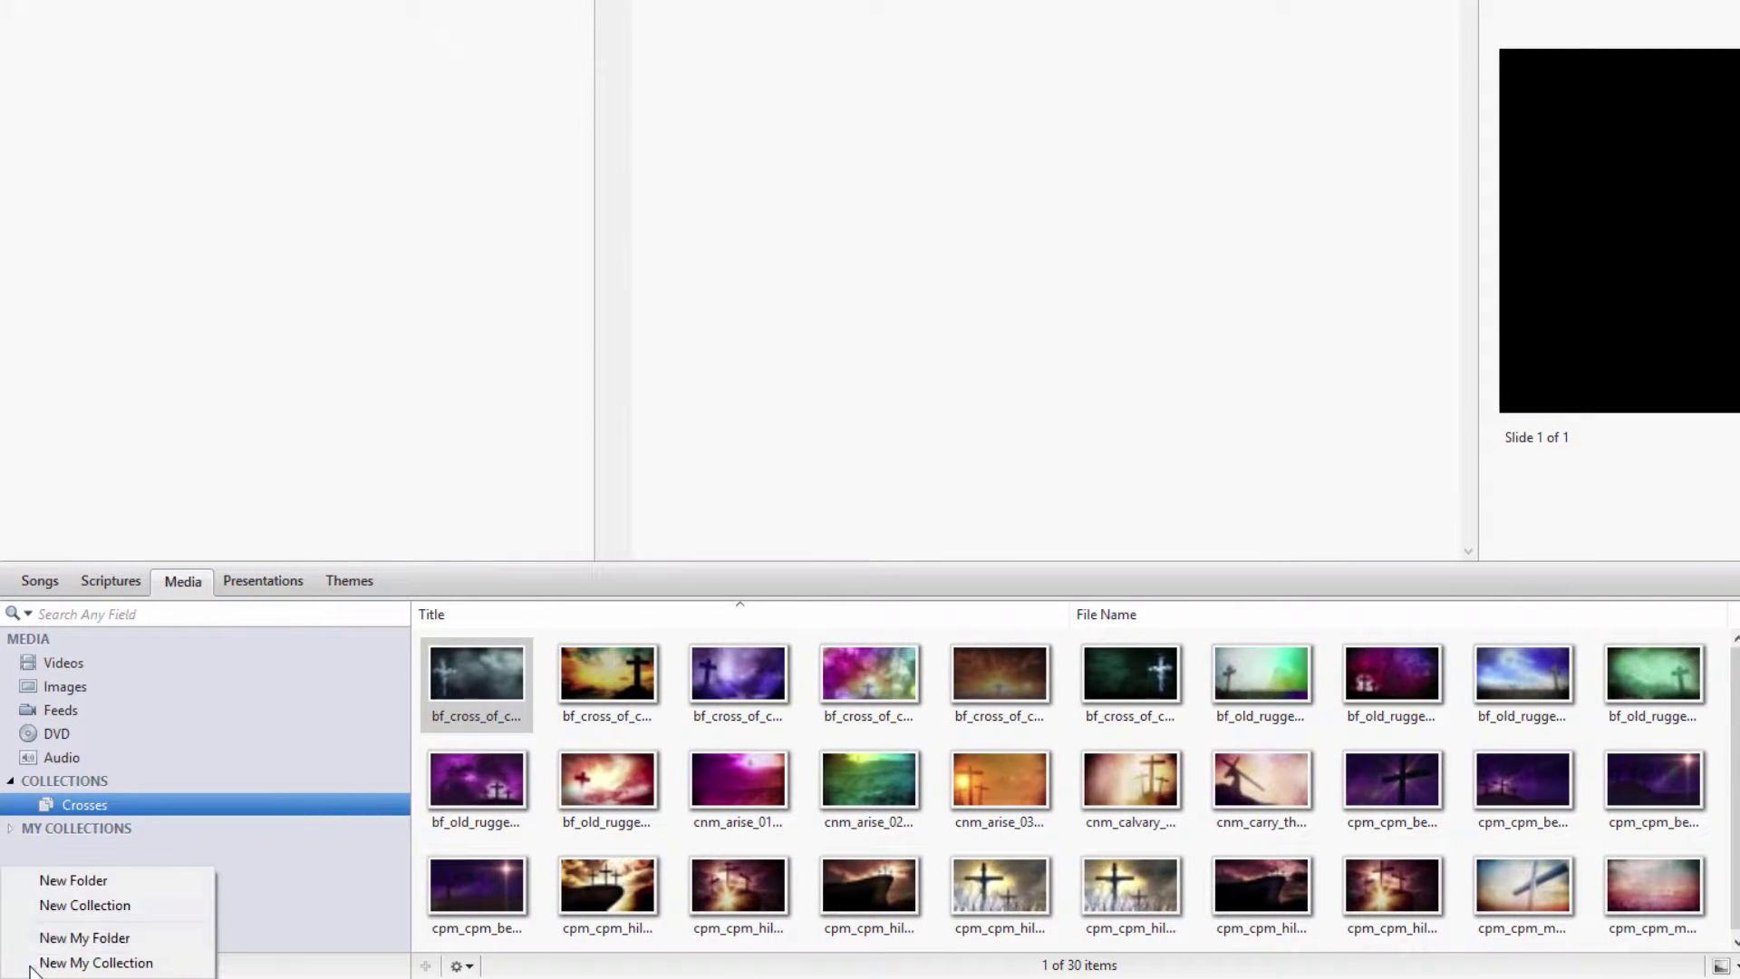
click(32, 907)
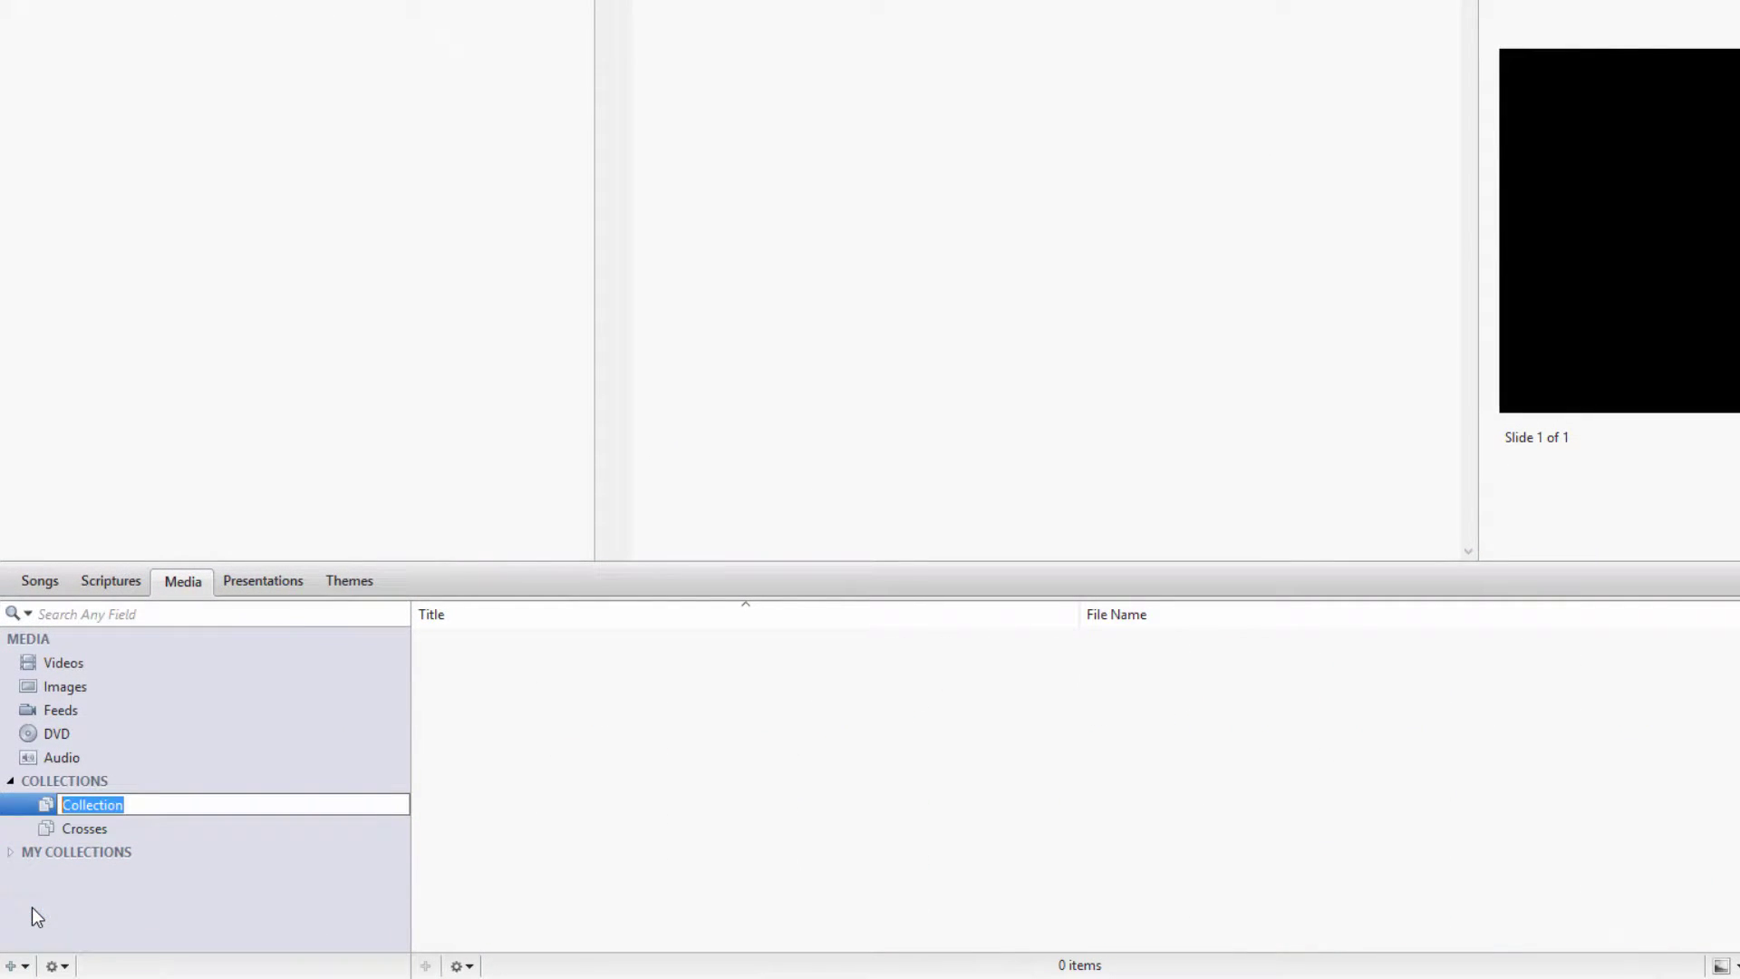
text(Blue Images)
key(Return)
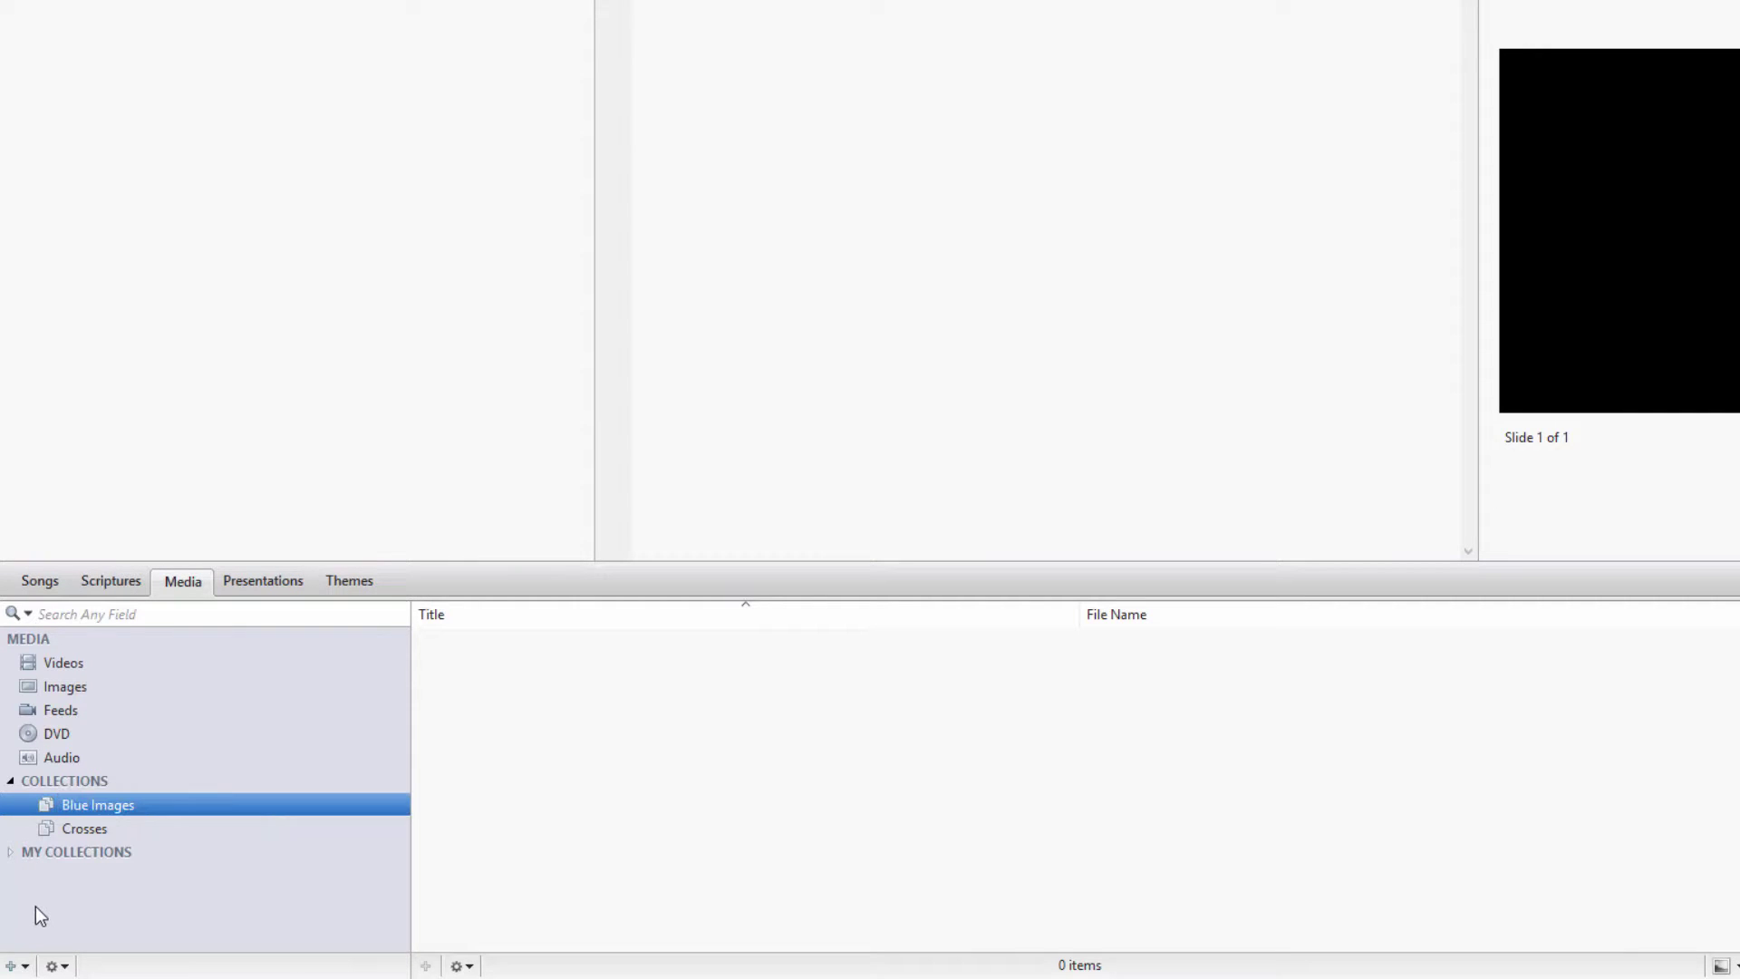
Add the Blue Paint, Highway and Tree images to Blue Images
click(59, 689)
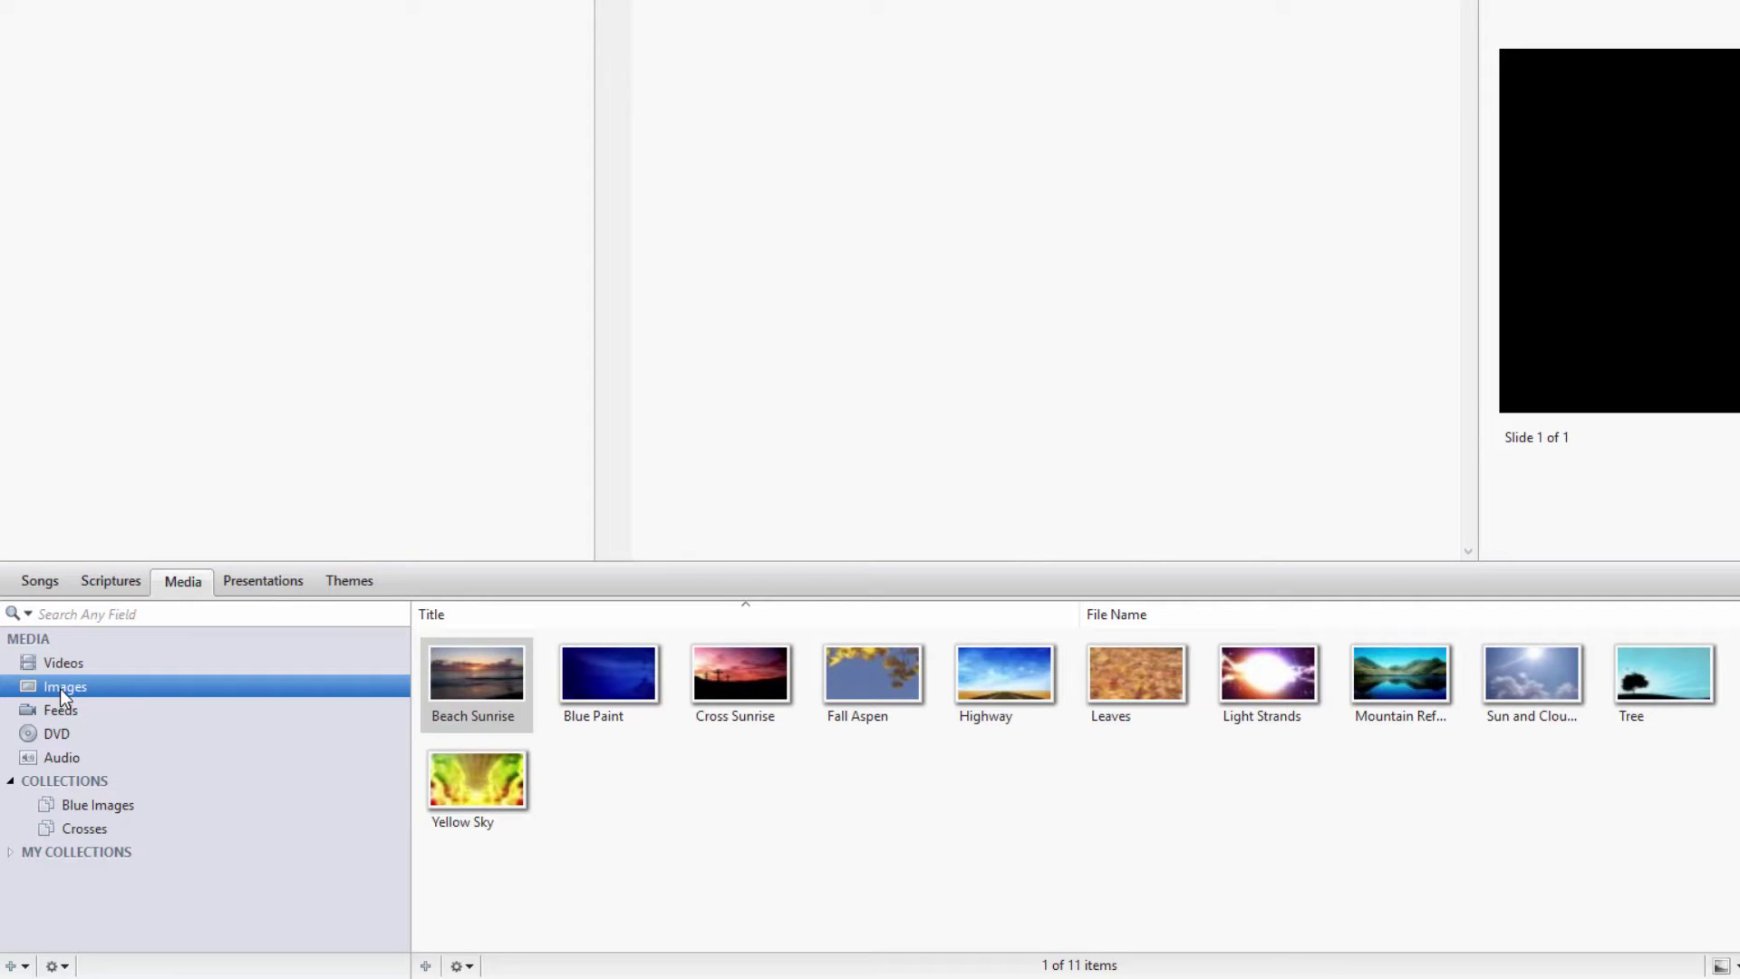
drag(609, 679, 184, 801)
mouse_move(1001, 689)
mouse_down()
mouse_move(179, 778)
mouse_move(155, 798)
mouse_up()
mouse_move(1664, 677)
mouse_down()
mouse_move(1414, 711)
mouse_move(142, 773)
mouse_move(136, 804)
mouse_up()
click(137, 805)
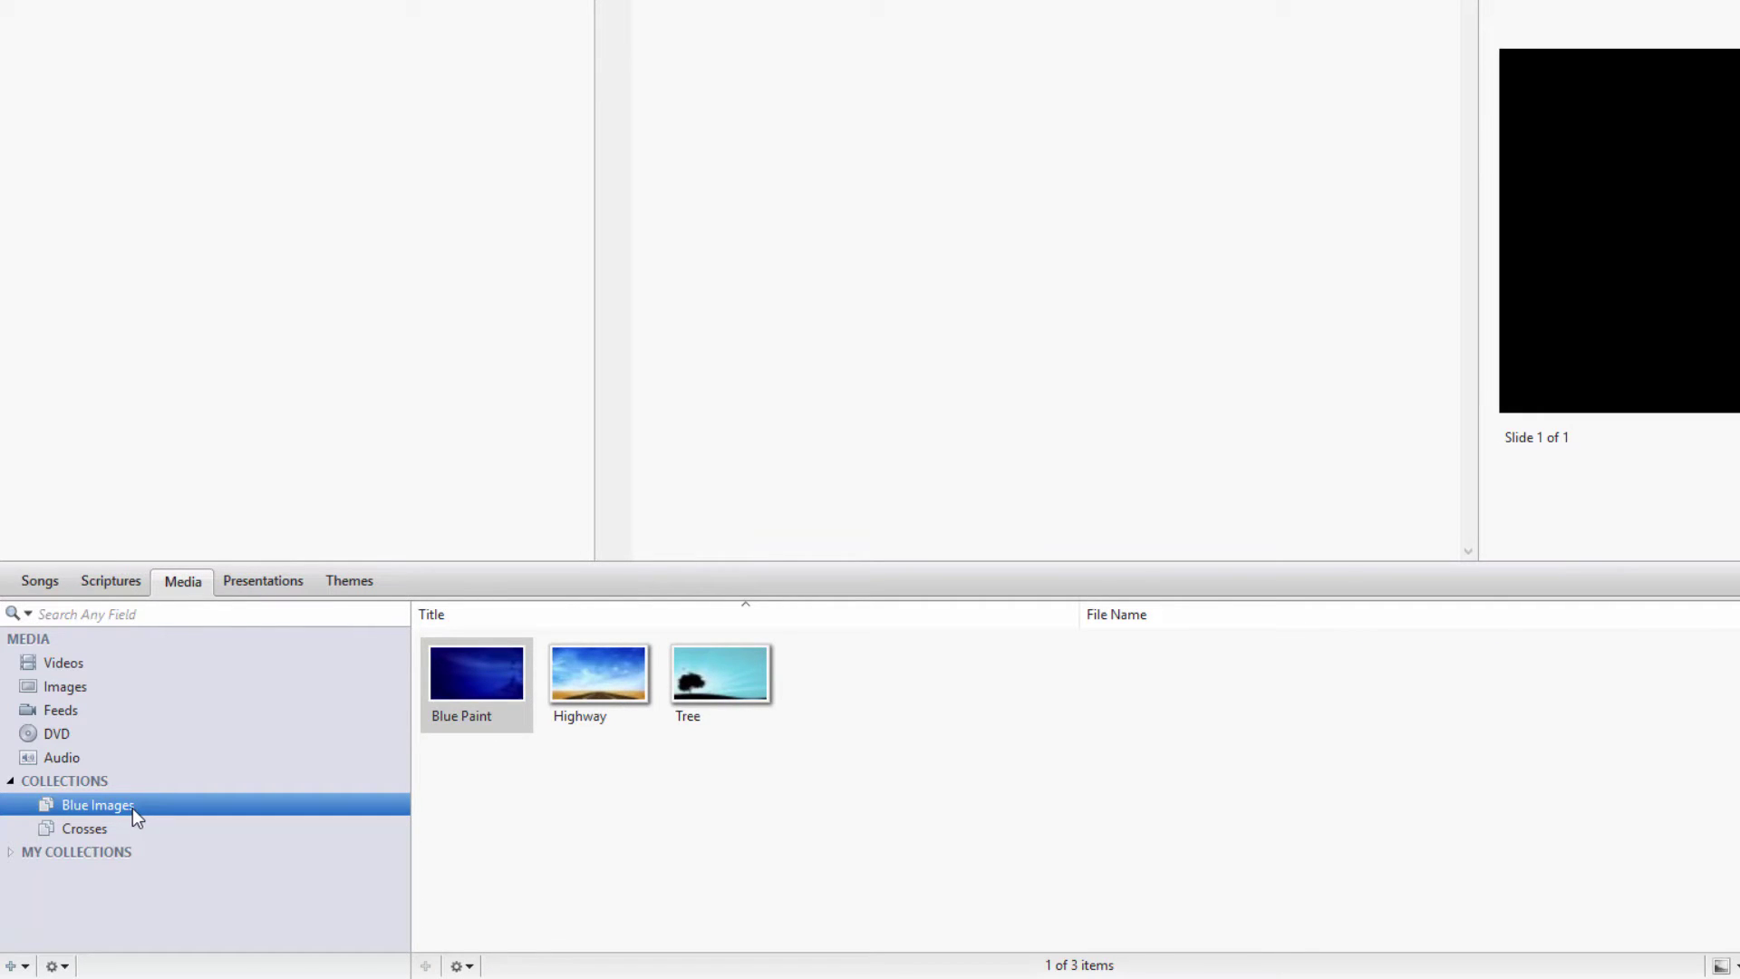
Move Blue Images from Collections under My Collections
drag(50, 804, 50, 848)
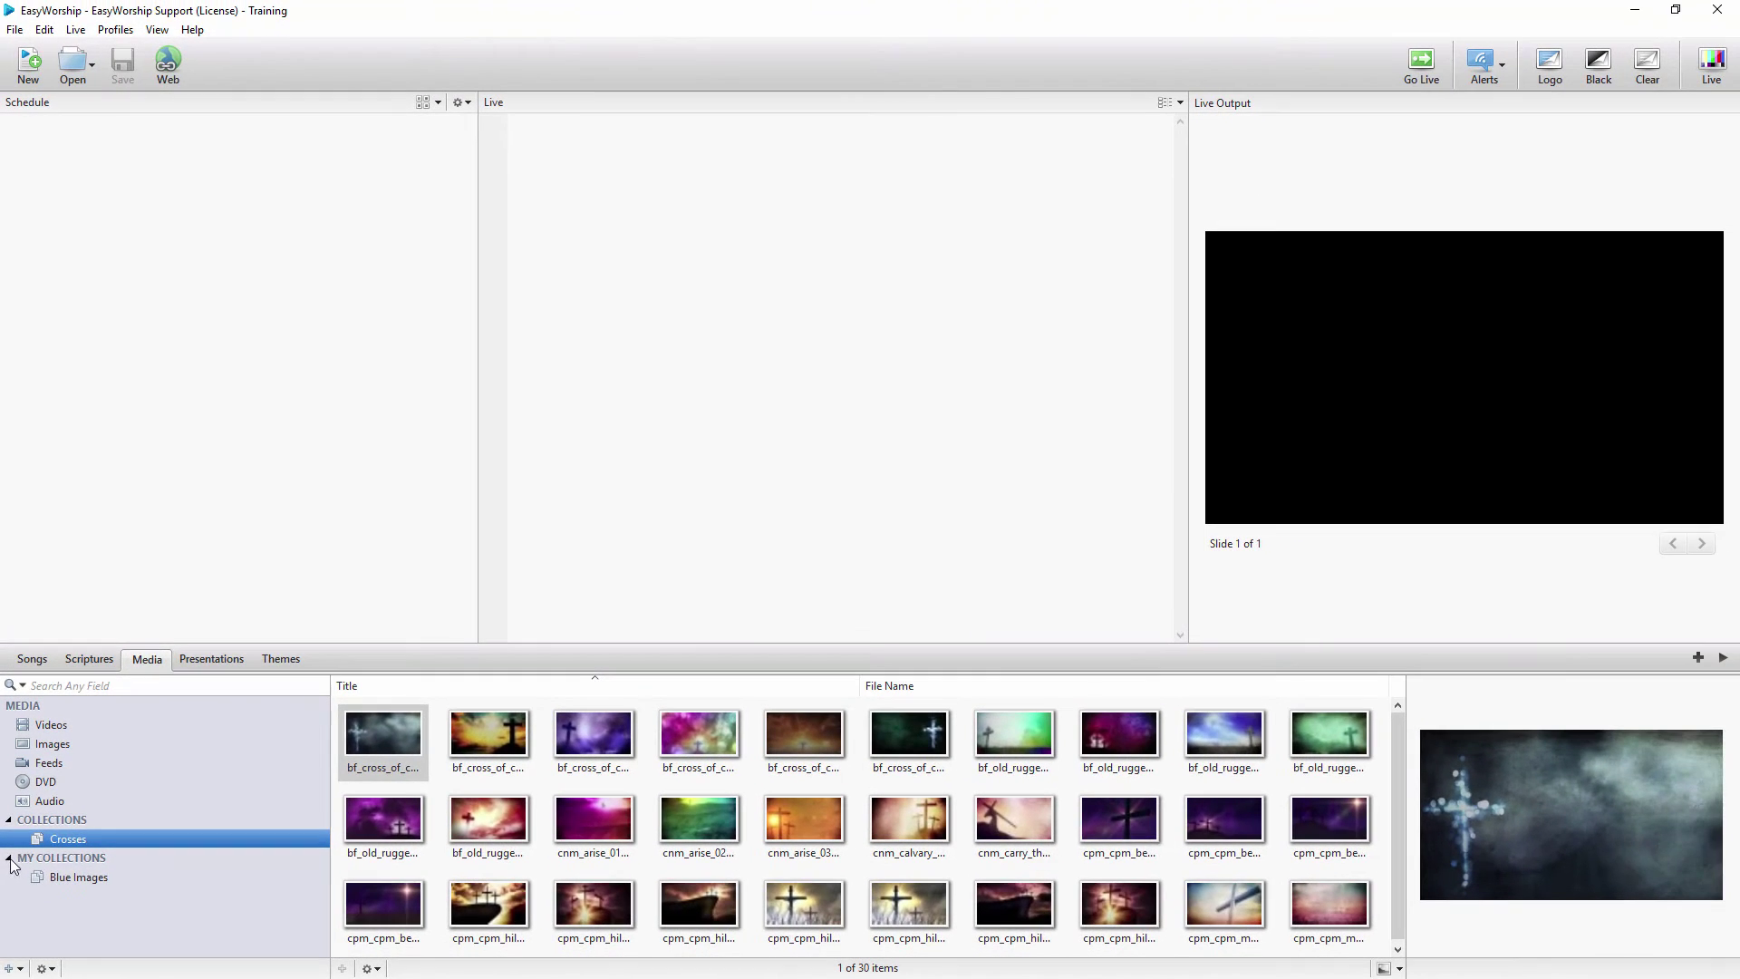